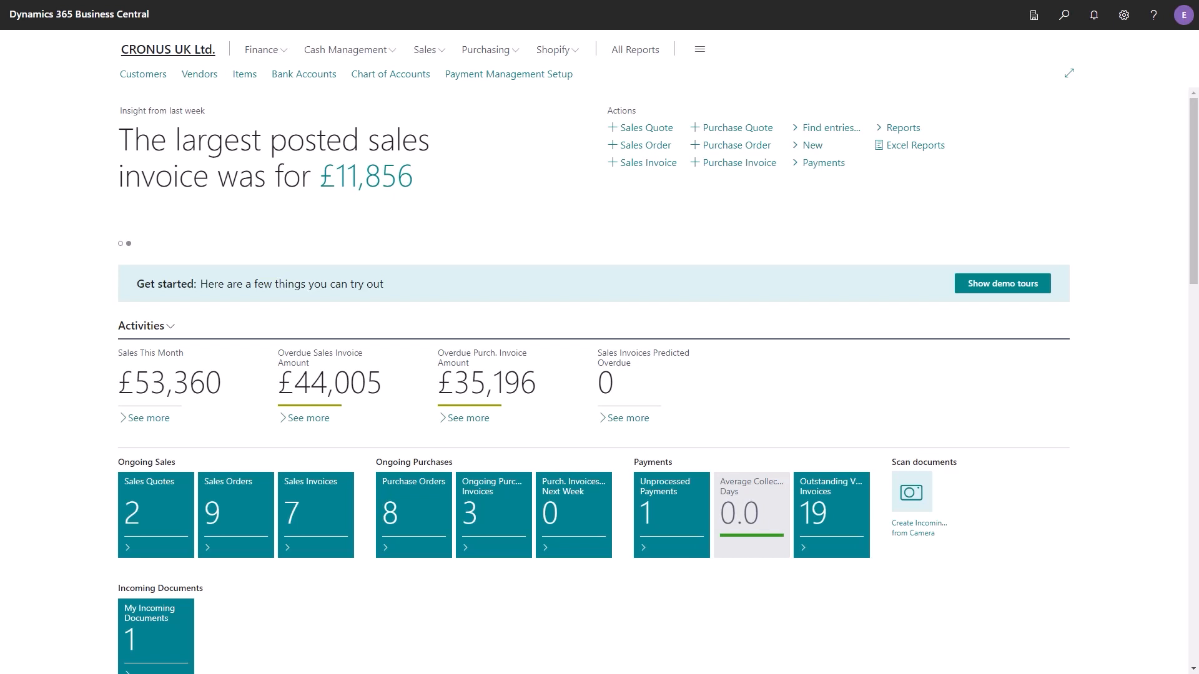
- Open Payment Management Setup and bring up its list of assisted setup guides
key(Tab)
key(Tab)
key(Tab)
key(Tab)
key(Tab)
key(Tab)
key(Return)
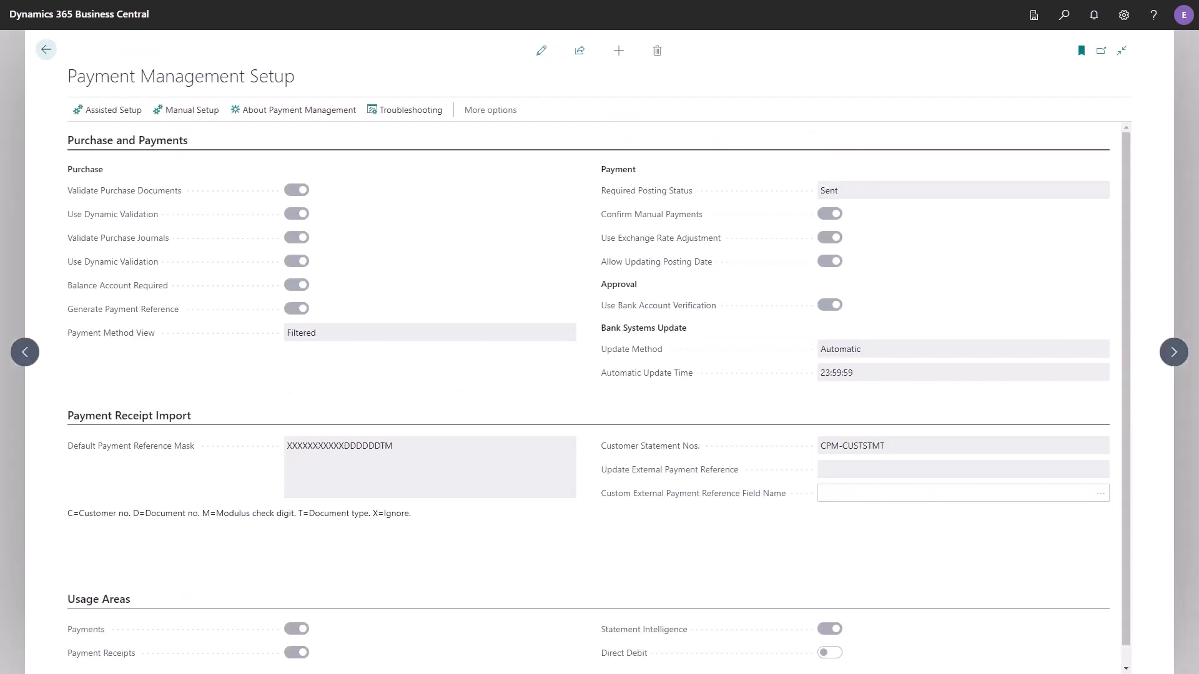
key(Tab)
key(Return)
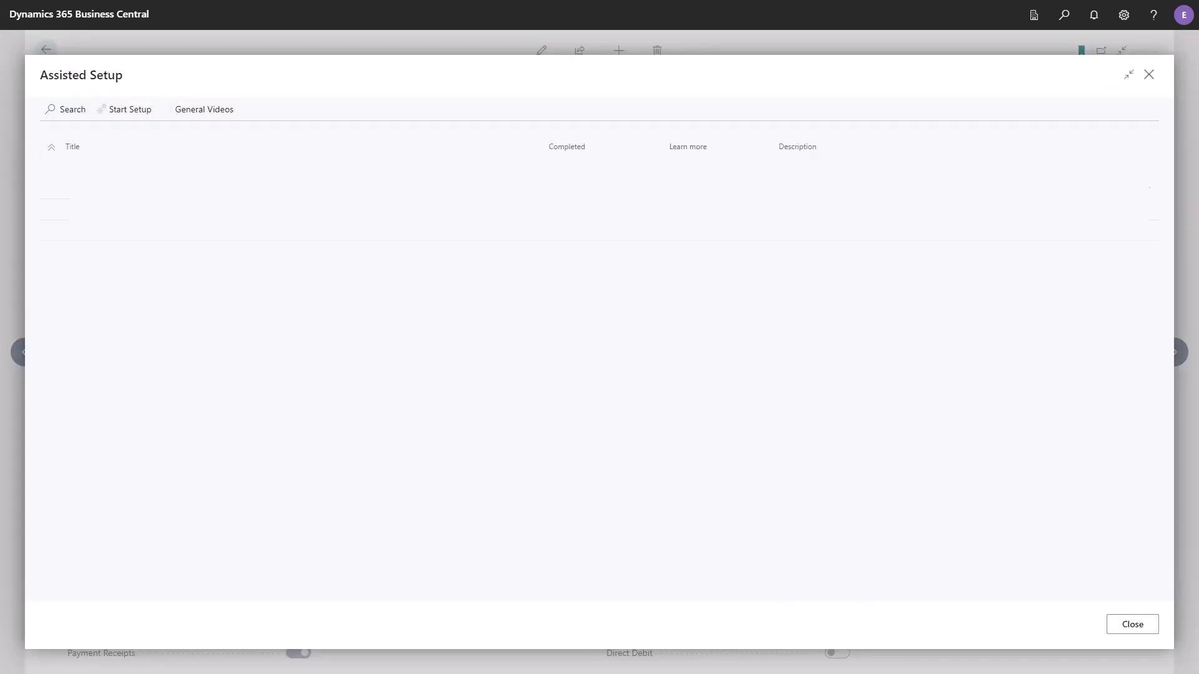
- Start the Set up Payment Approval guide, agreeing to run it again
key(Down)
key(Down)
key(Down)
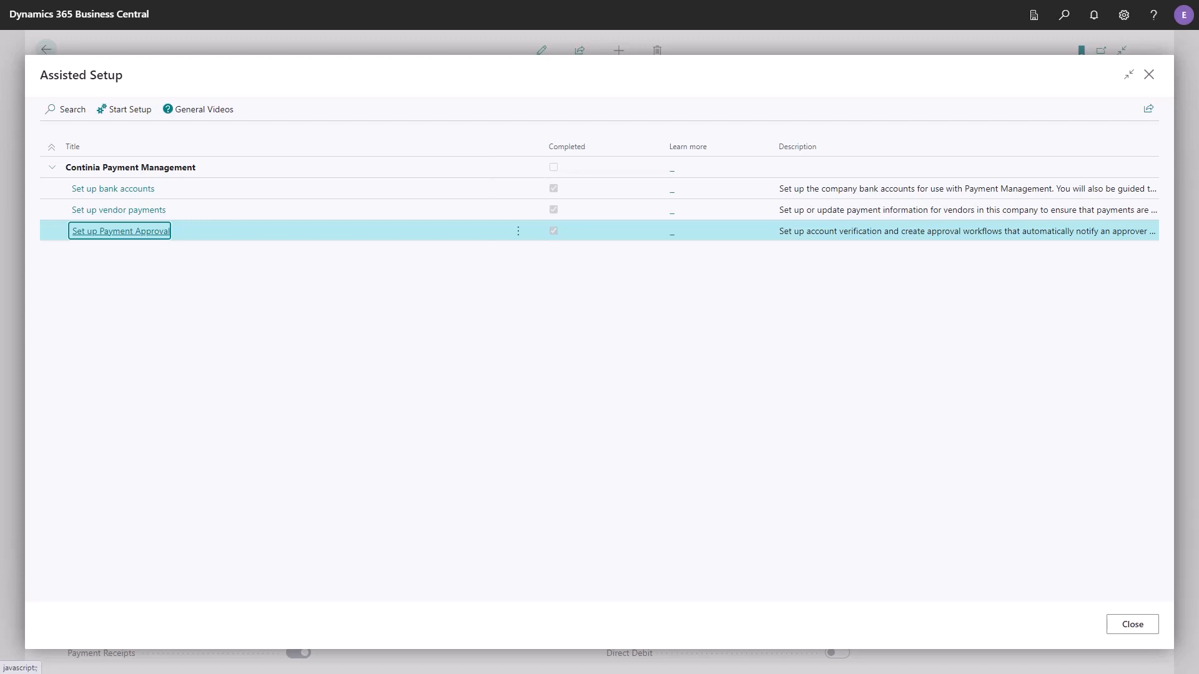
key(Return)
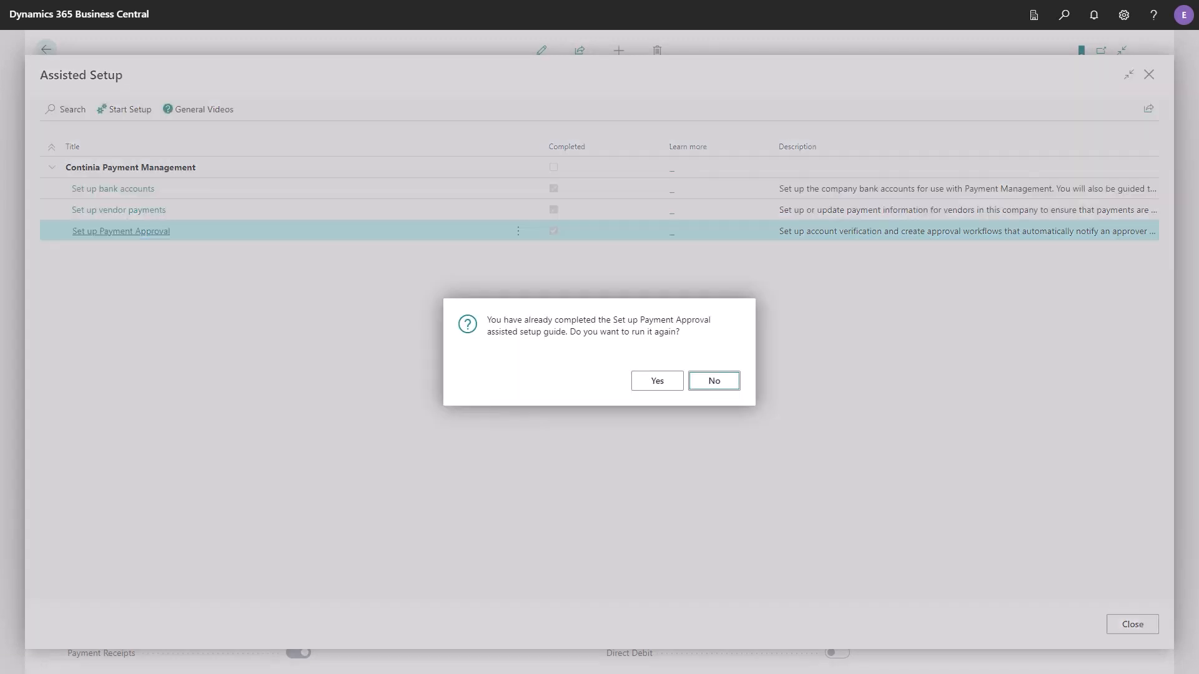
key(shift+Tab)
key(Return)
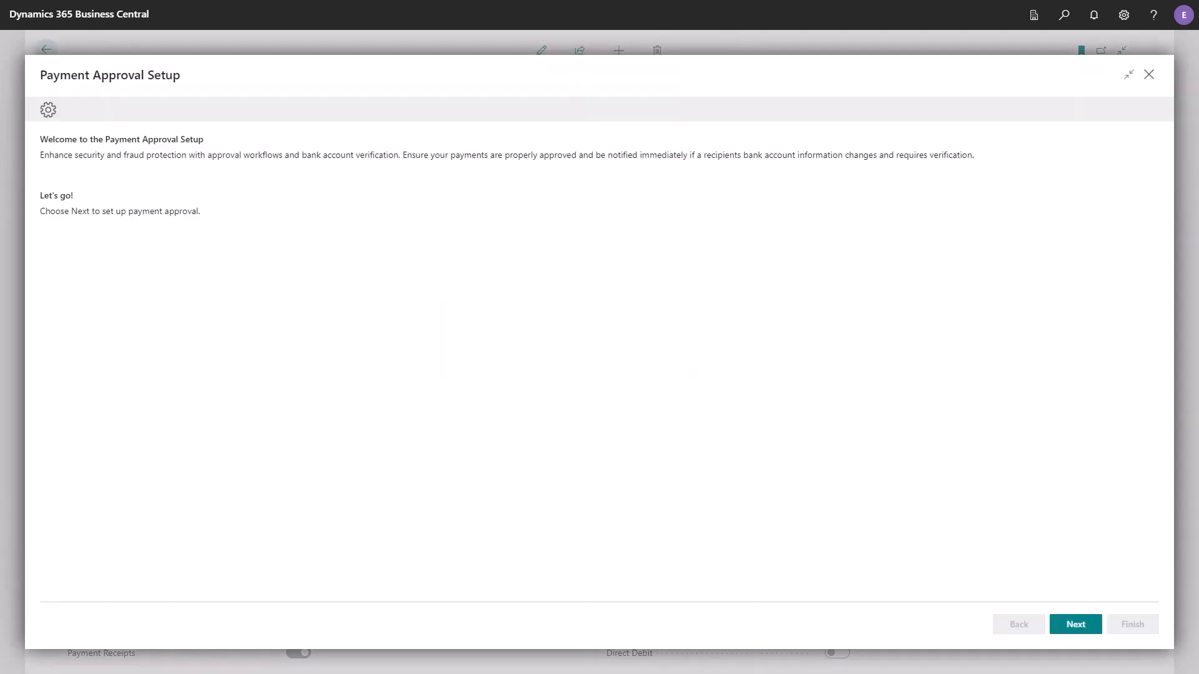
- Advance past the guide's welcome page and accept both Use Bank Account Verification and Use Approval Workflow as enabled
key(Tab)
key(Tab)
key(Tab)
key(Return)
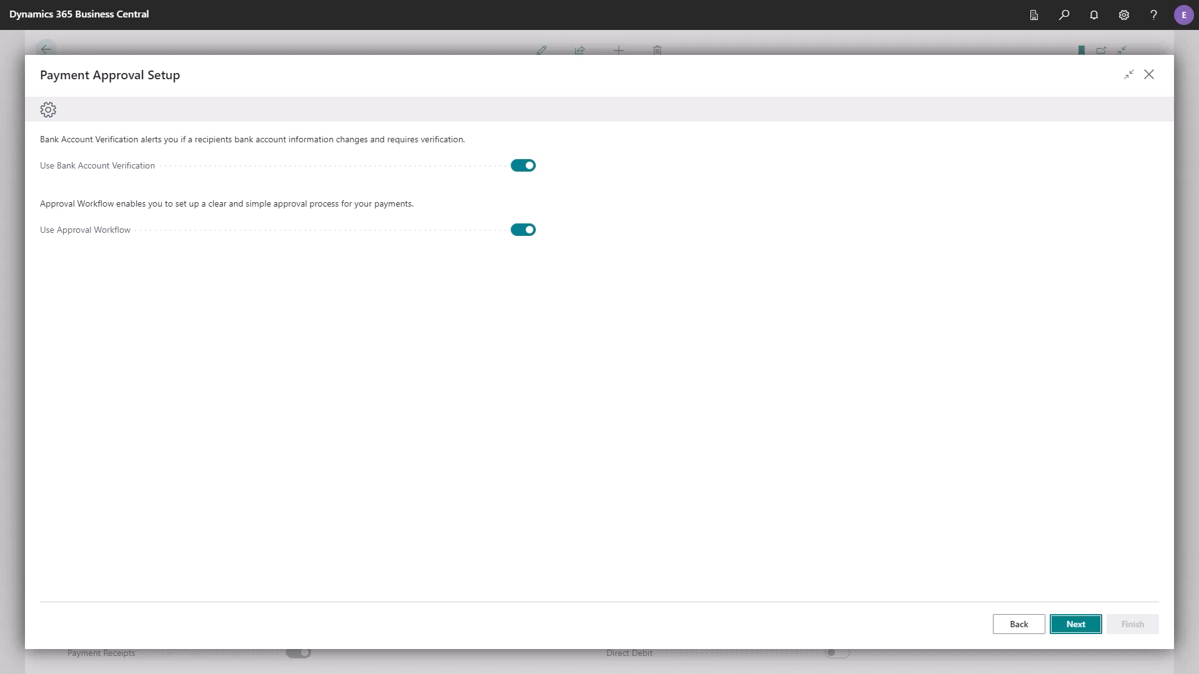
key(Return)
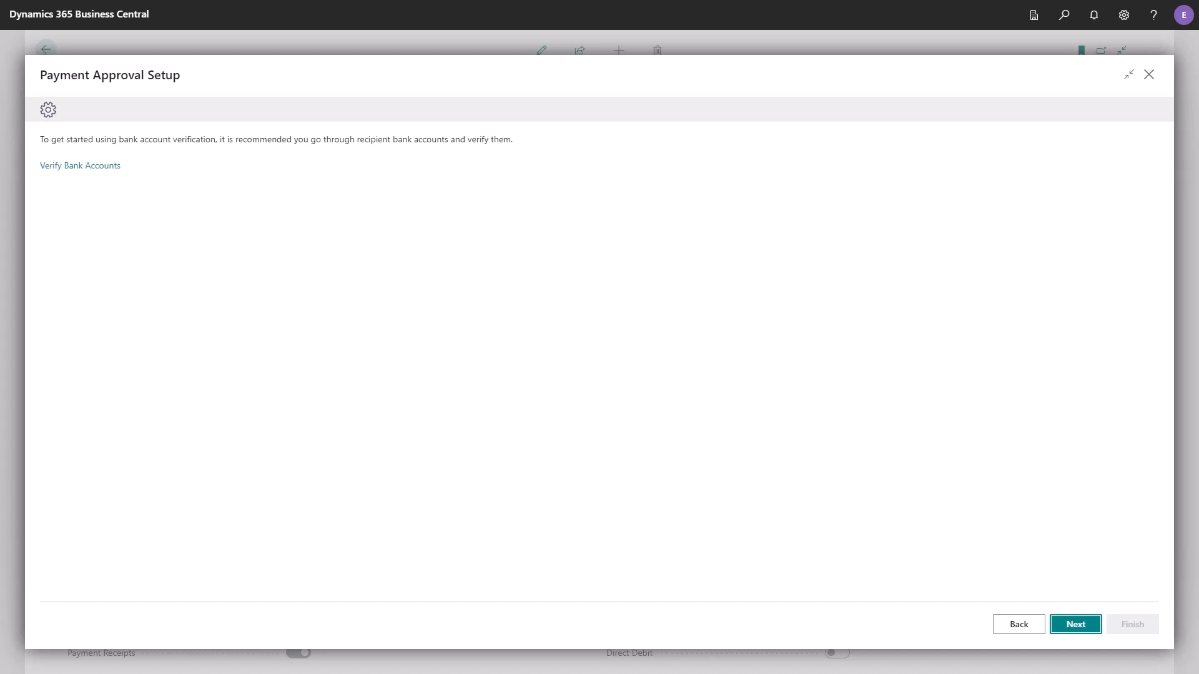
- Review the unverified bank accounts, declining to assign Verified status to all previously used ones, and return to the guide
click(80, 165)
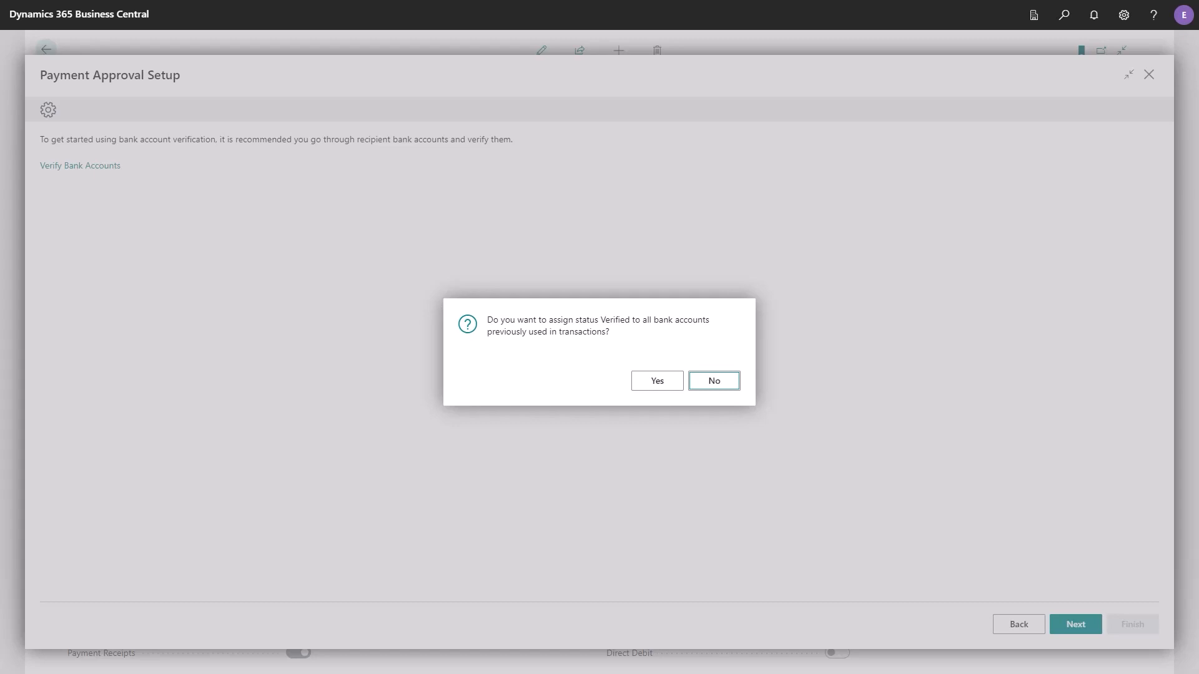
key(Return)
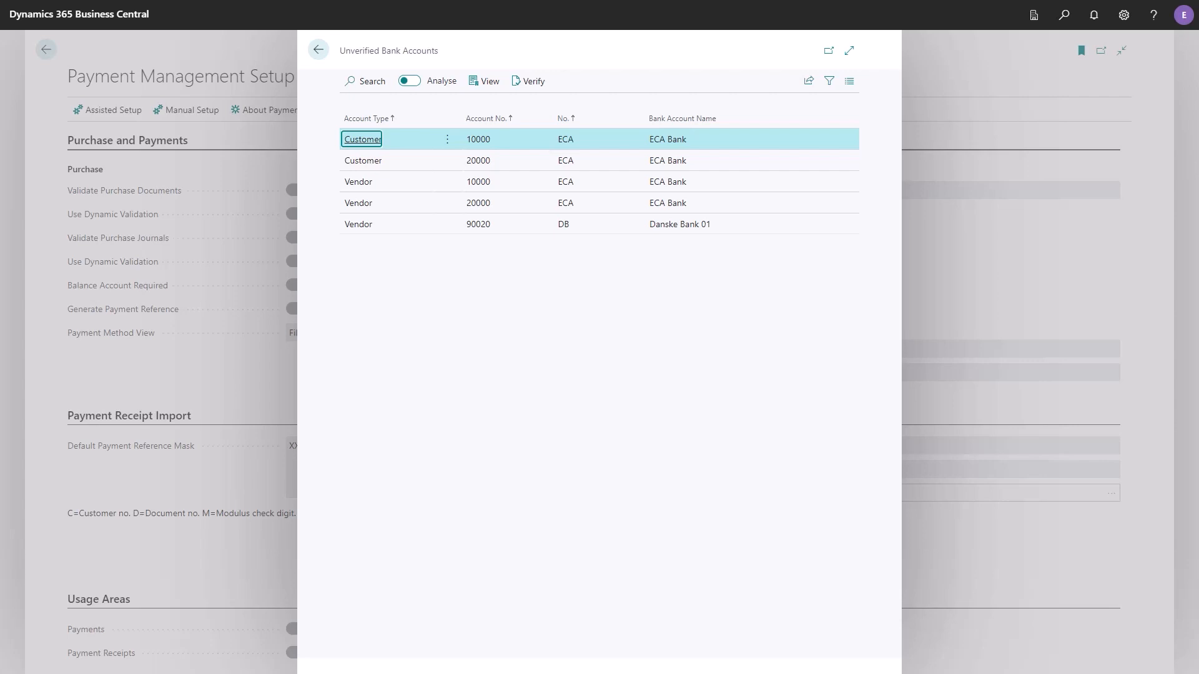
key(Down)
key(Down)
key(Down)
key(Down)
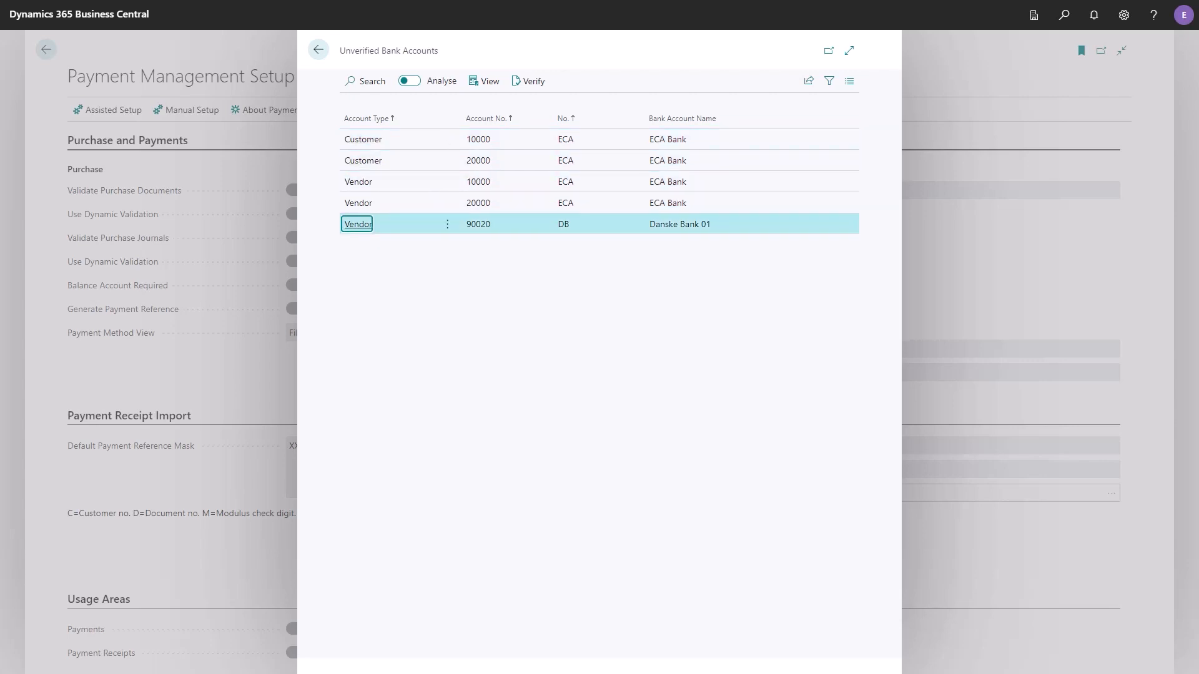
key(Escape)
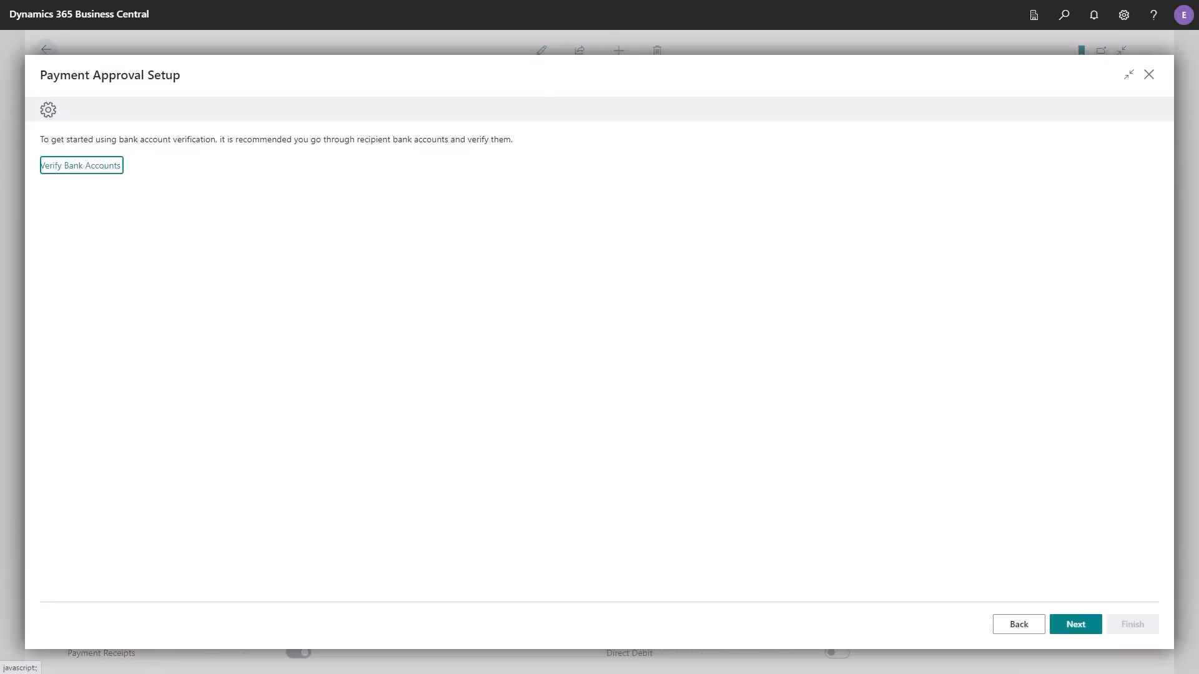
- Select the PMT.JNL. payment journal batch for the approval workflow and continue to the approvers page
key(Tab)
key(Tab)
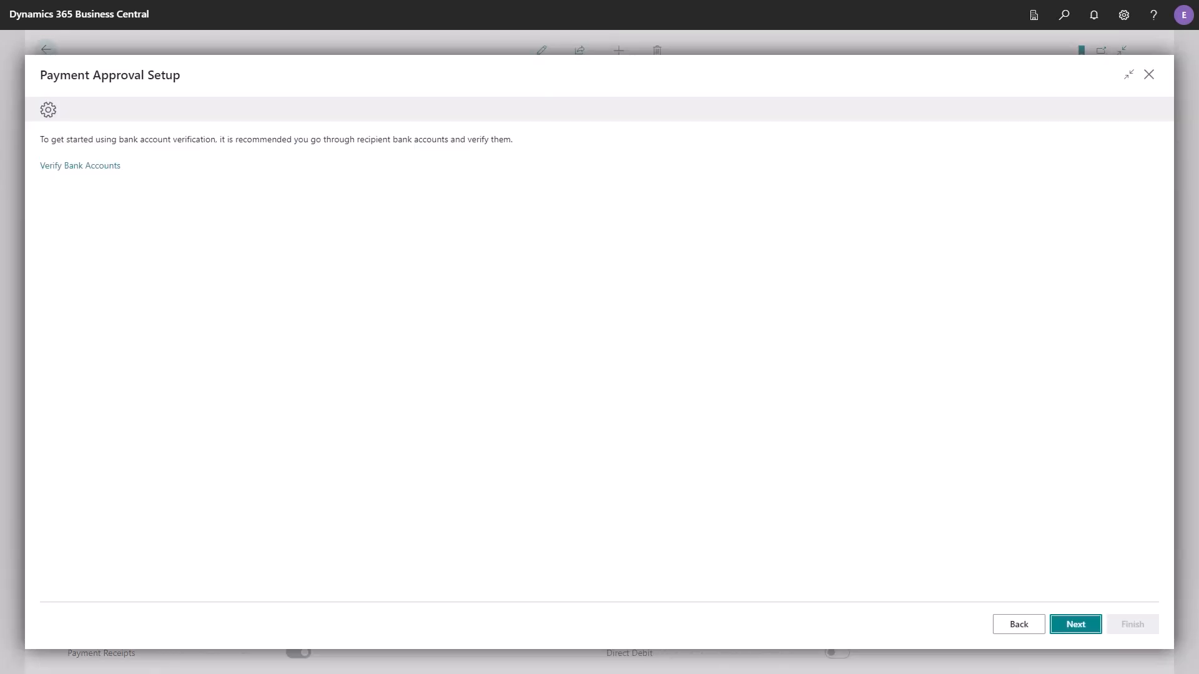
key(Return)
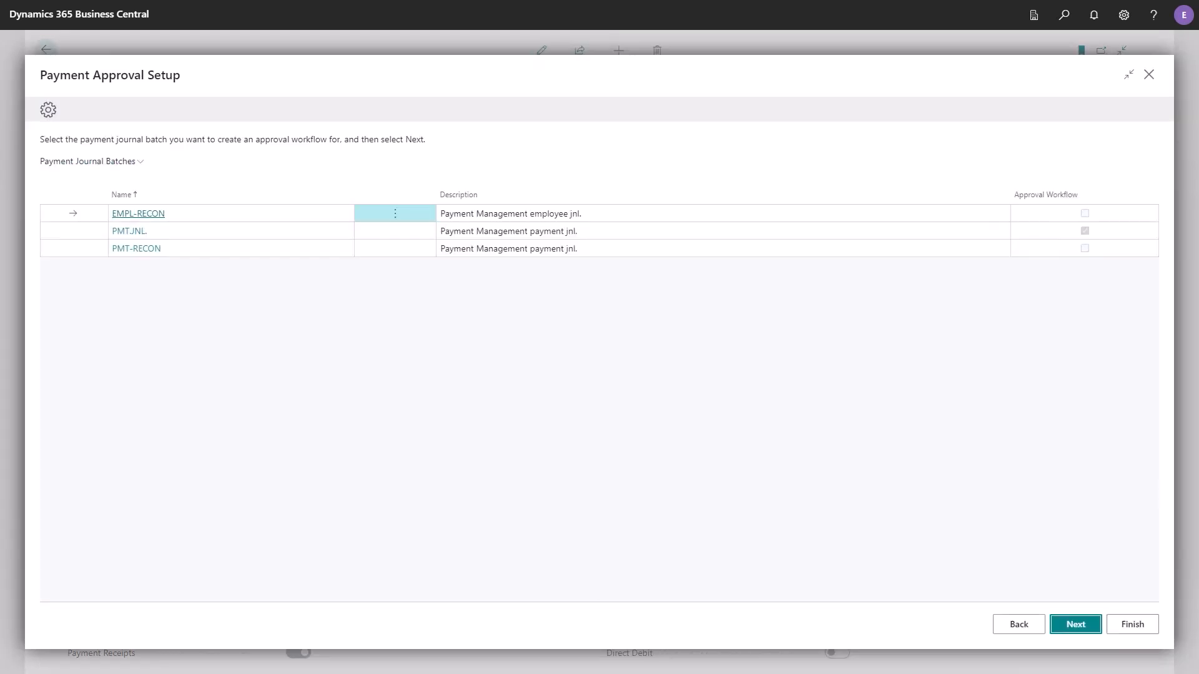
click(231, 231)
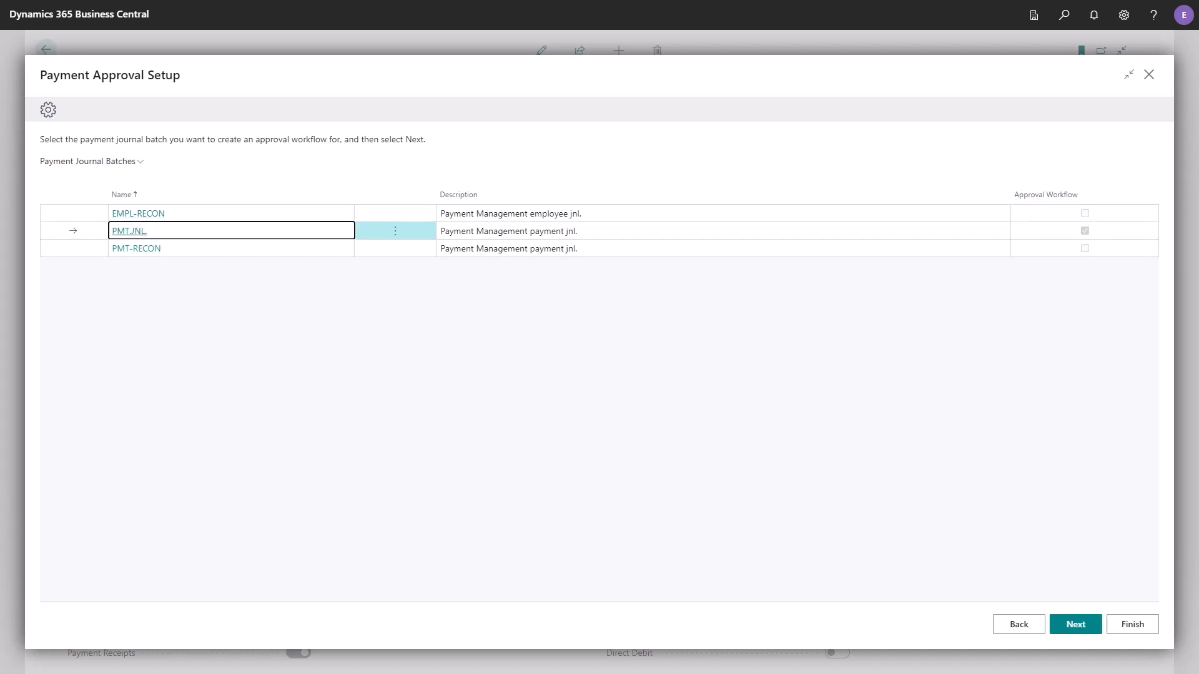
click(1075, 624)
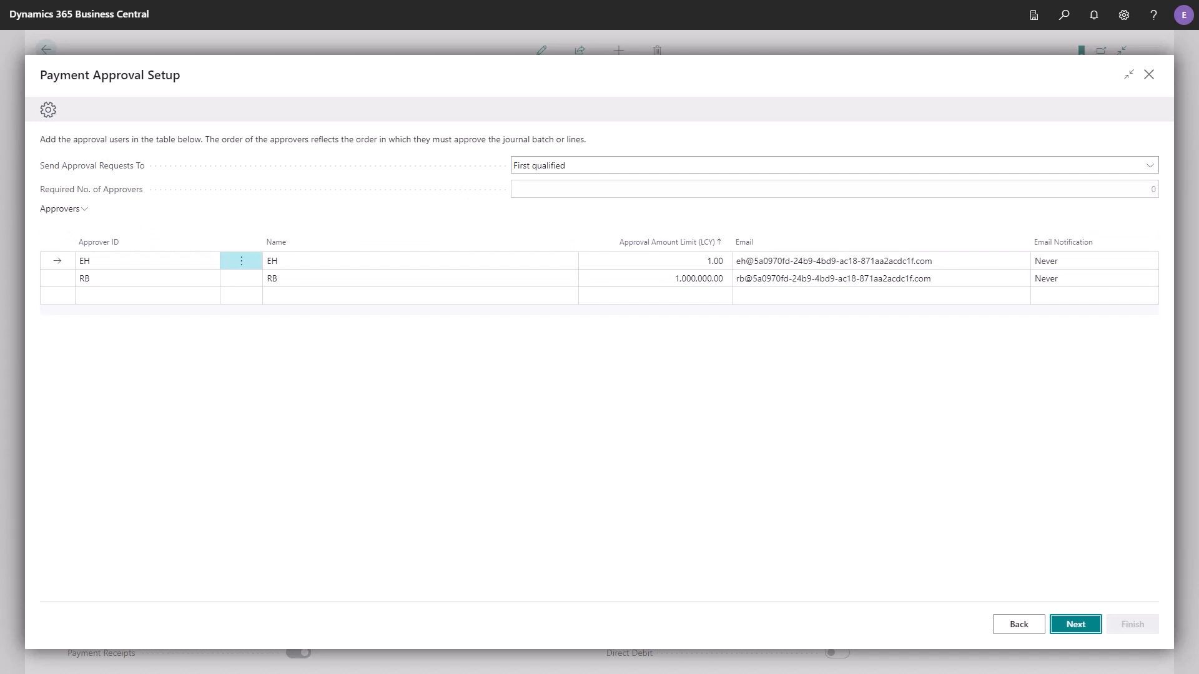
- Go through the Send Approval Requests To options and choose All up to limit
click(835, 166)
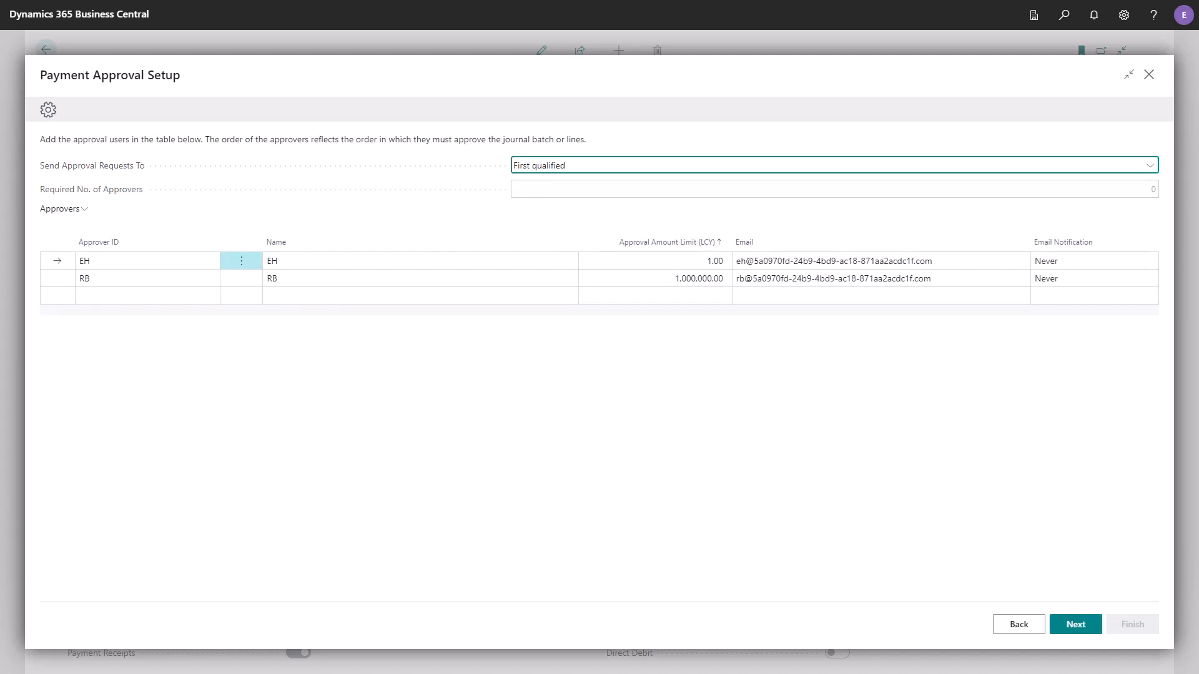
click(834, 166)
key(Up)
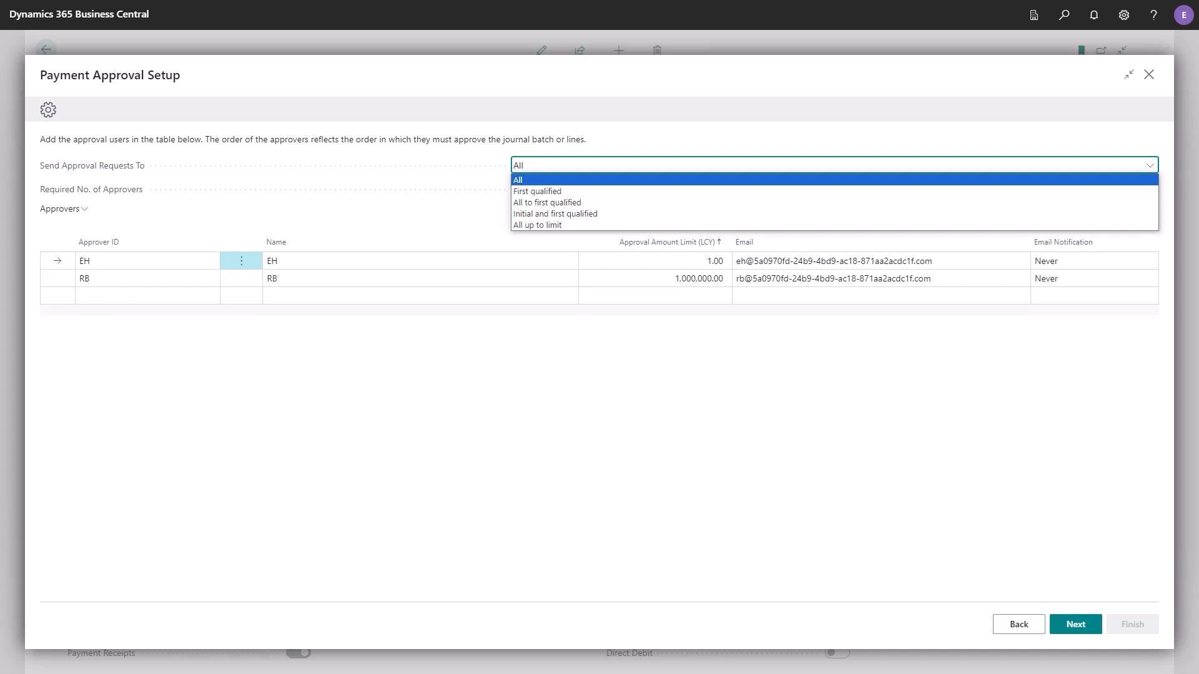
key(Down)
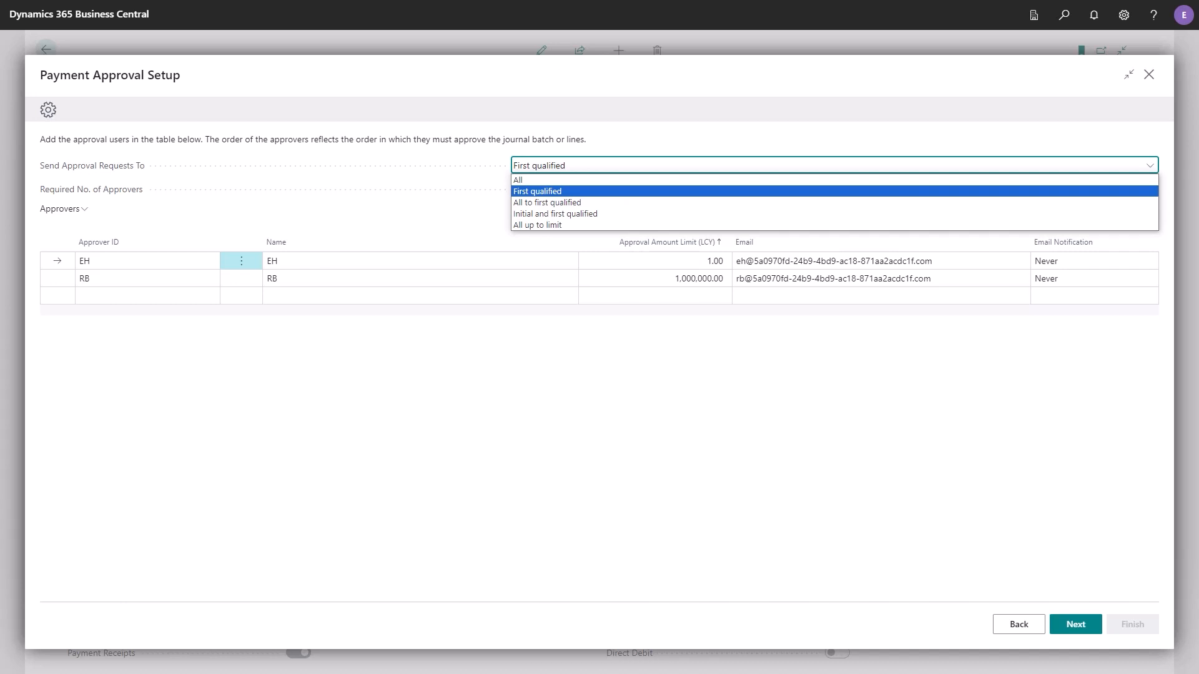
key(Down)
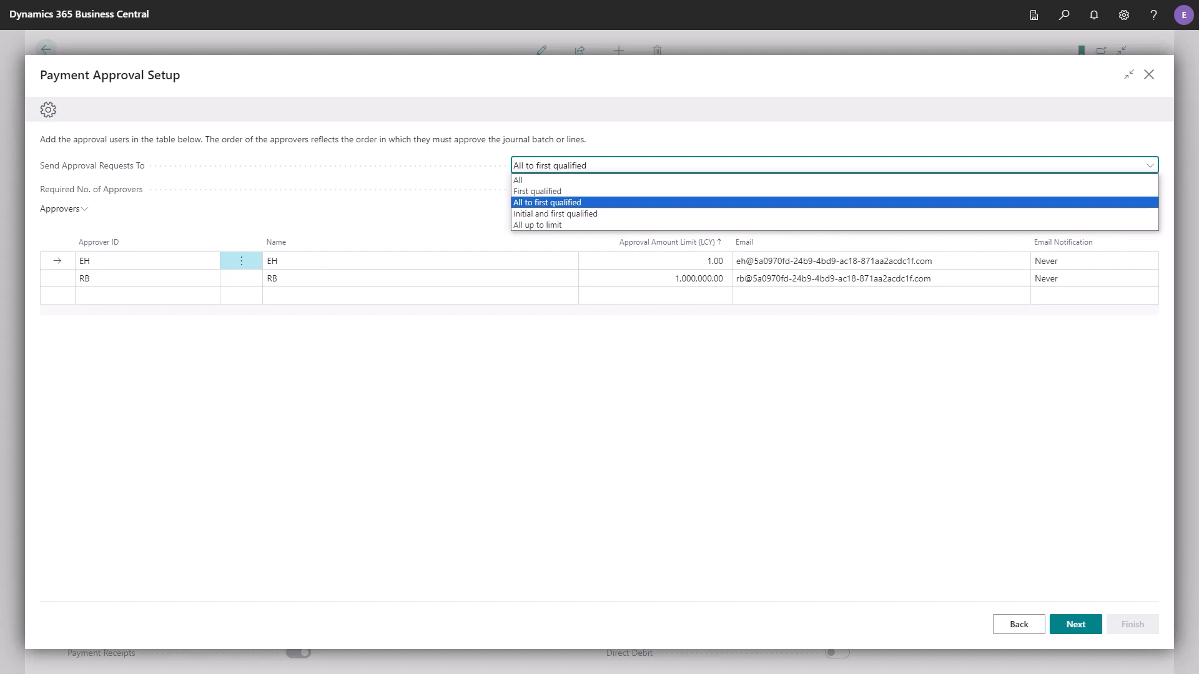
key(Down)
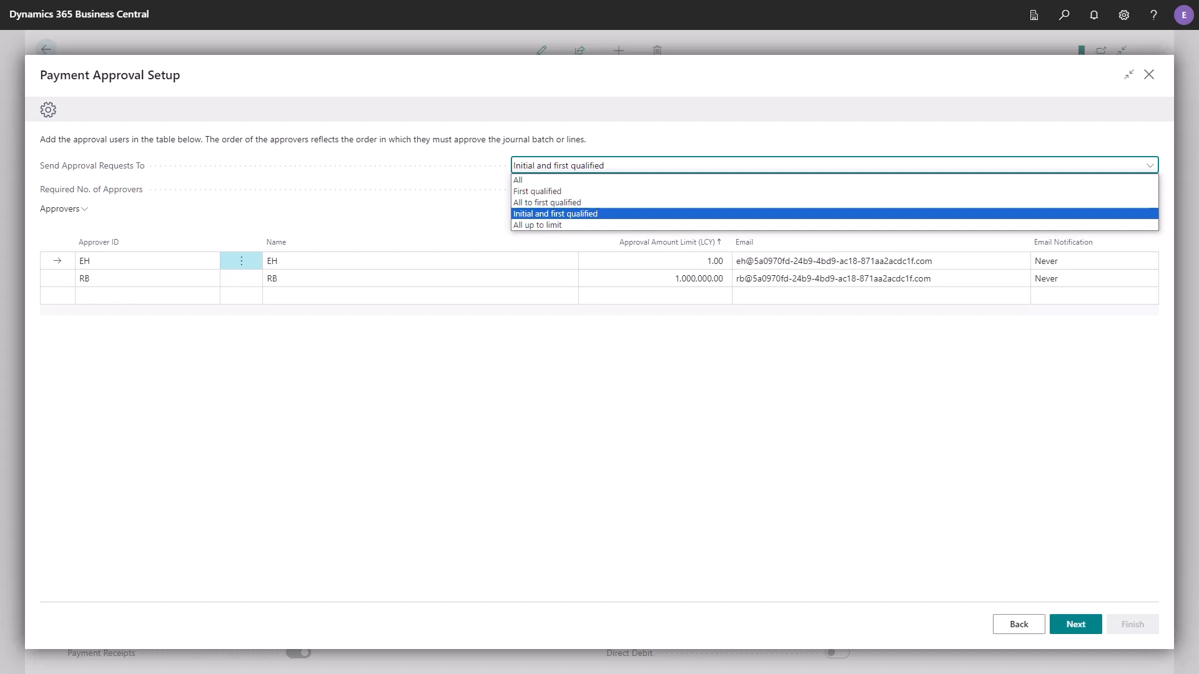
key(Down)
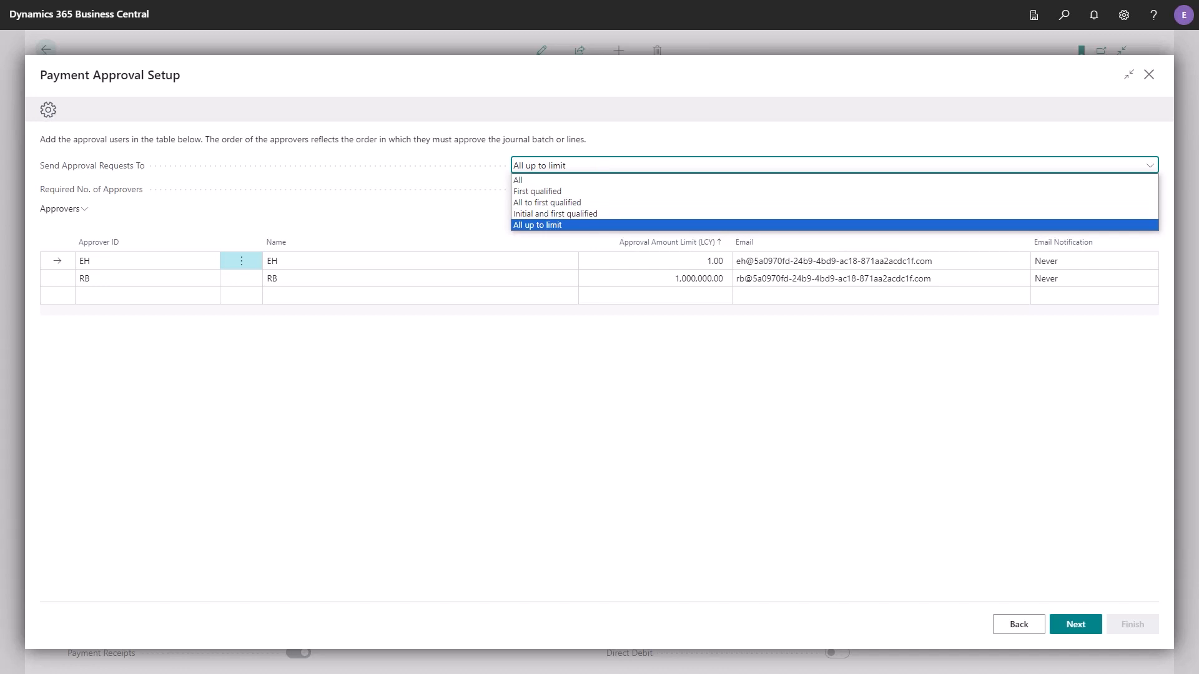
key(Return)
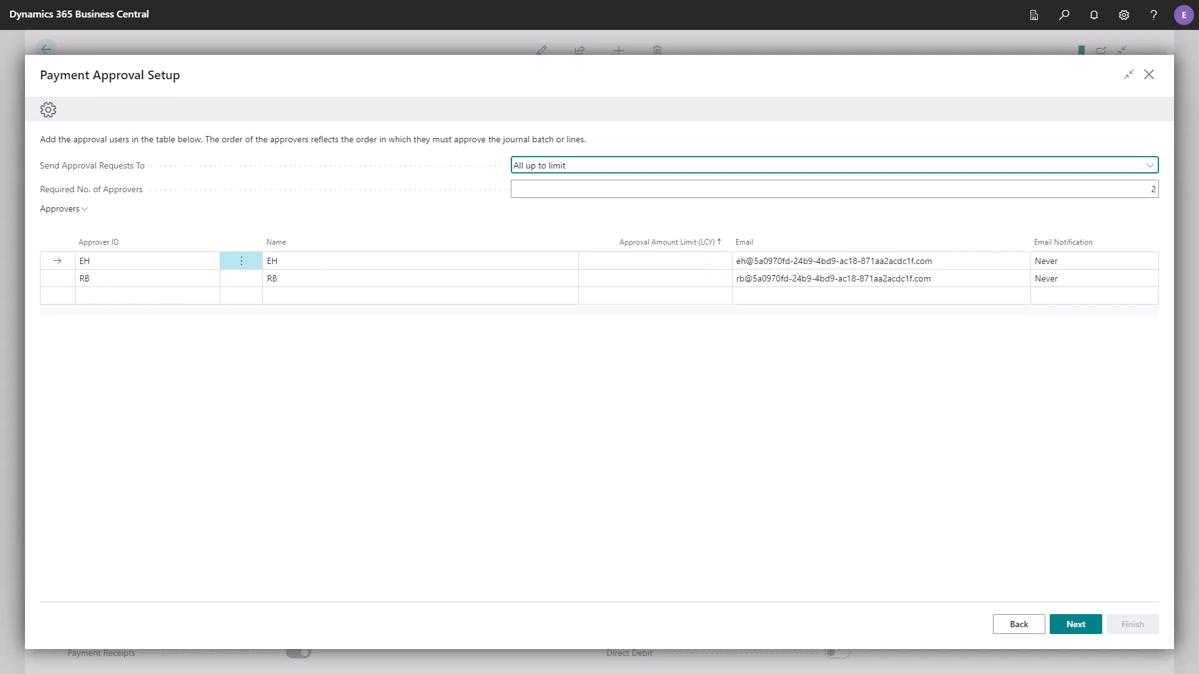
- Set Send Approval Requests To to First qualified
key(alt+Down)
key(Up)
key(Up)
key(Up)
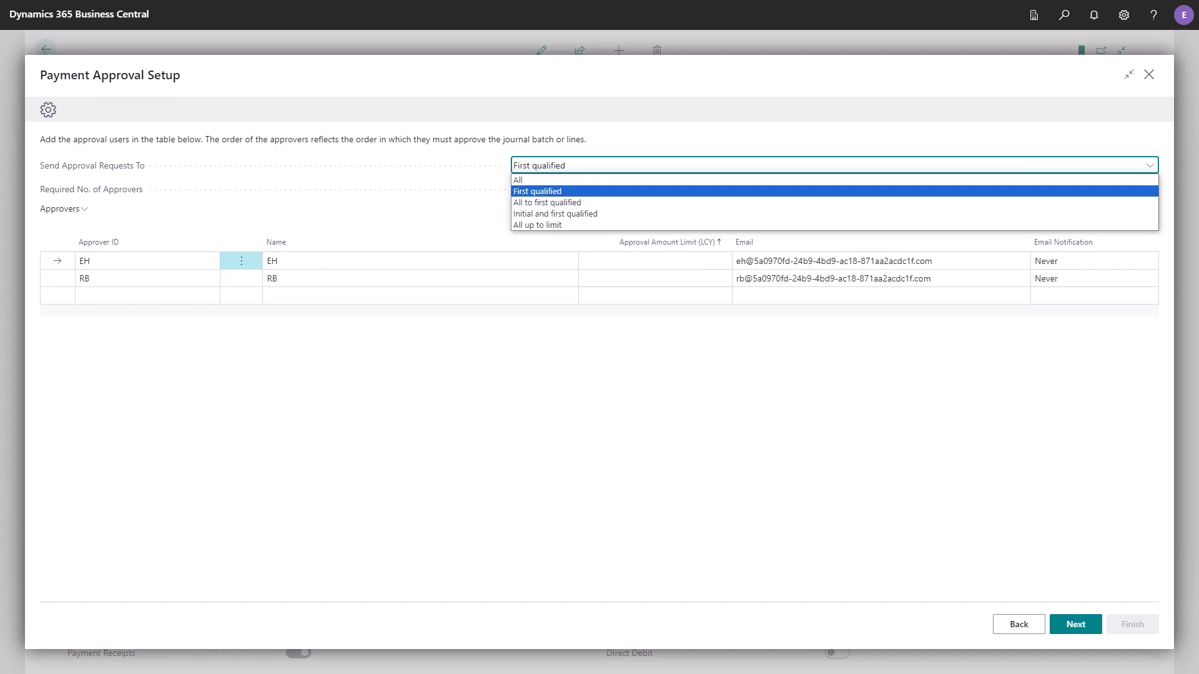
key(Return)
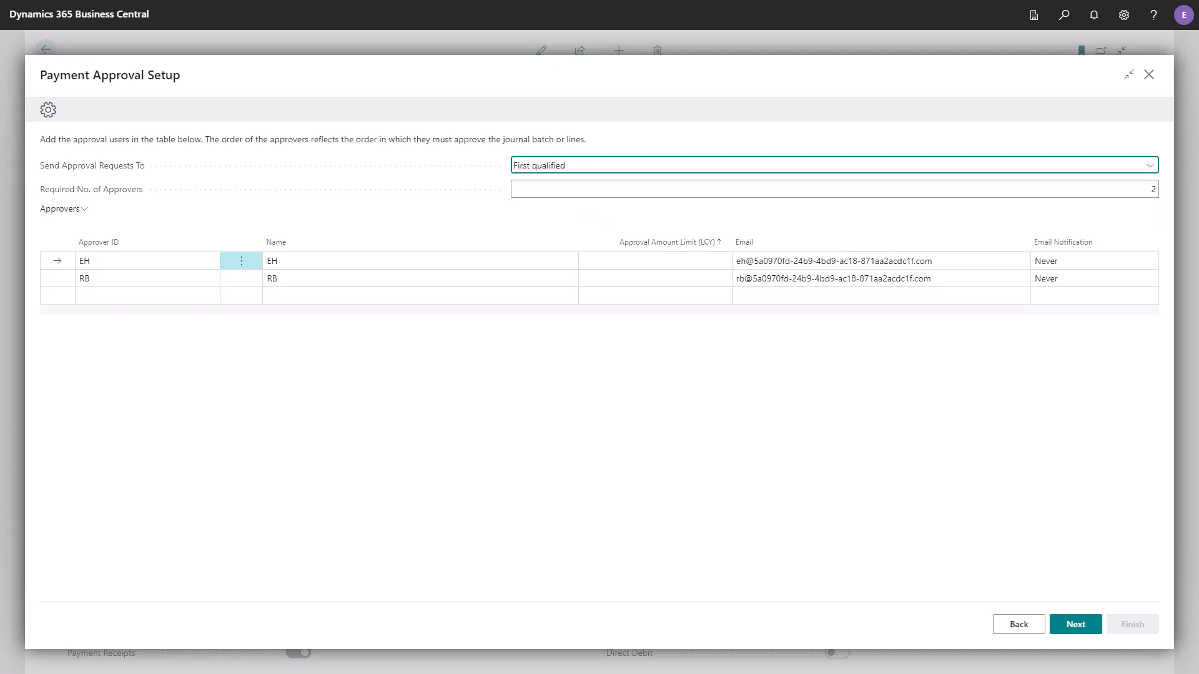
- Set the second approver's Approval Amount Limit (LCY) to 1,000,000
key(Tab)
key(Down)
key(Tab)
key(Tab)
key(Tab)
text(1000000)
key(Tab)
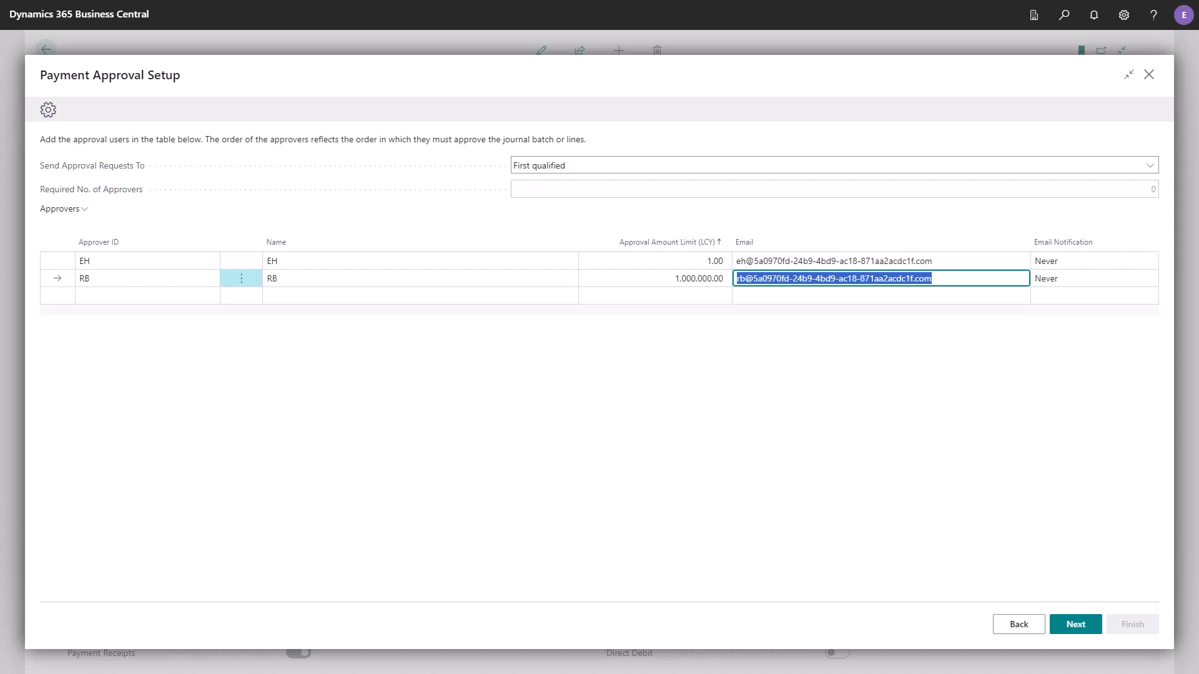
- Check the second approver's Email Notification choices, leave it on Never, and continue to the workflow details
key(Tab)
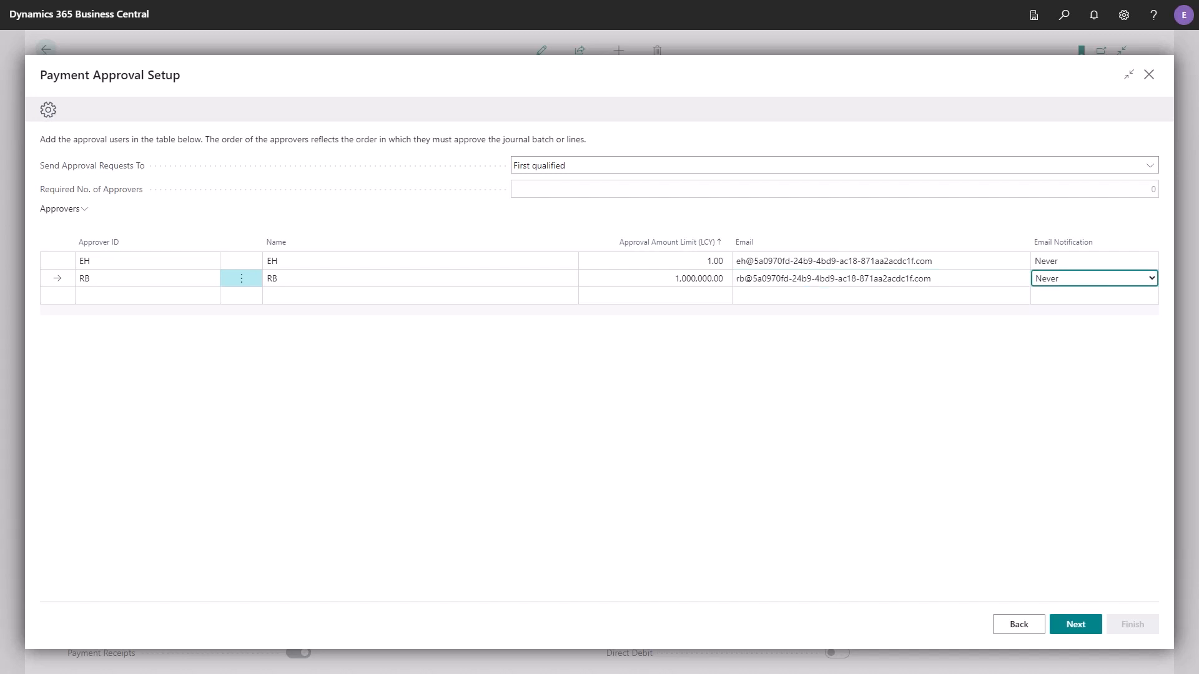
key(alt+Down)
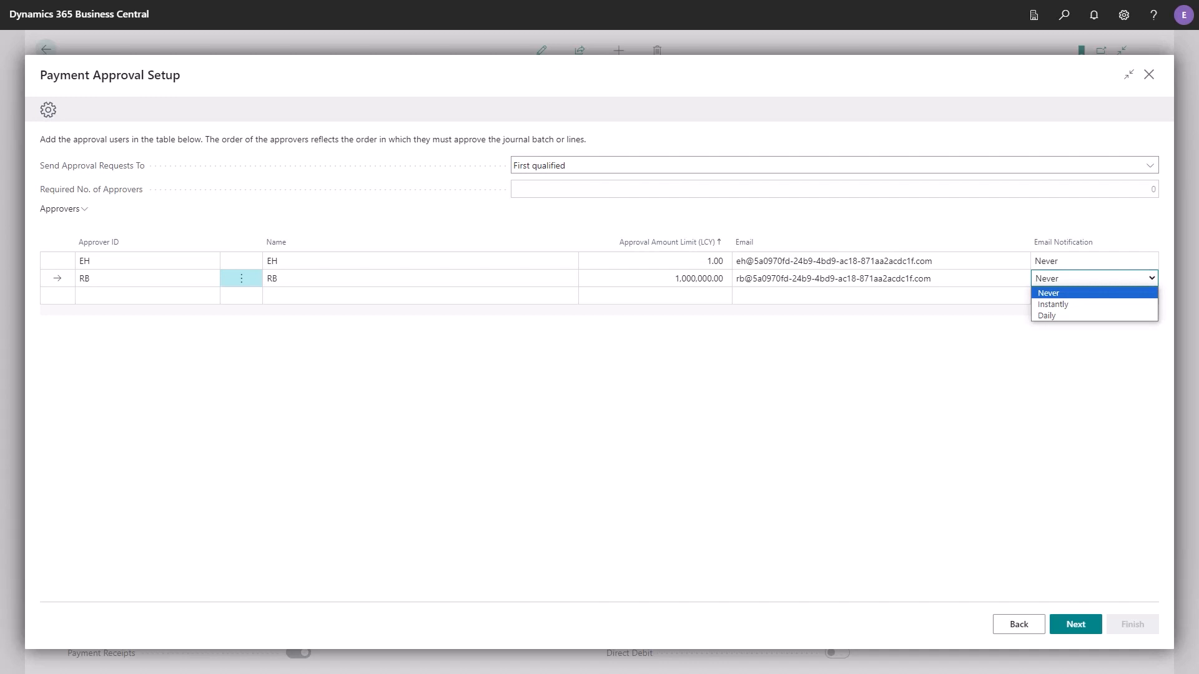
key(Tab)
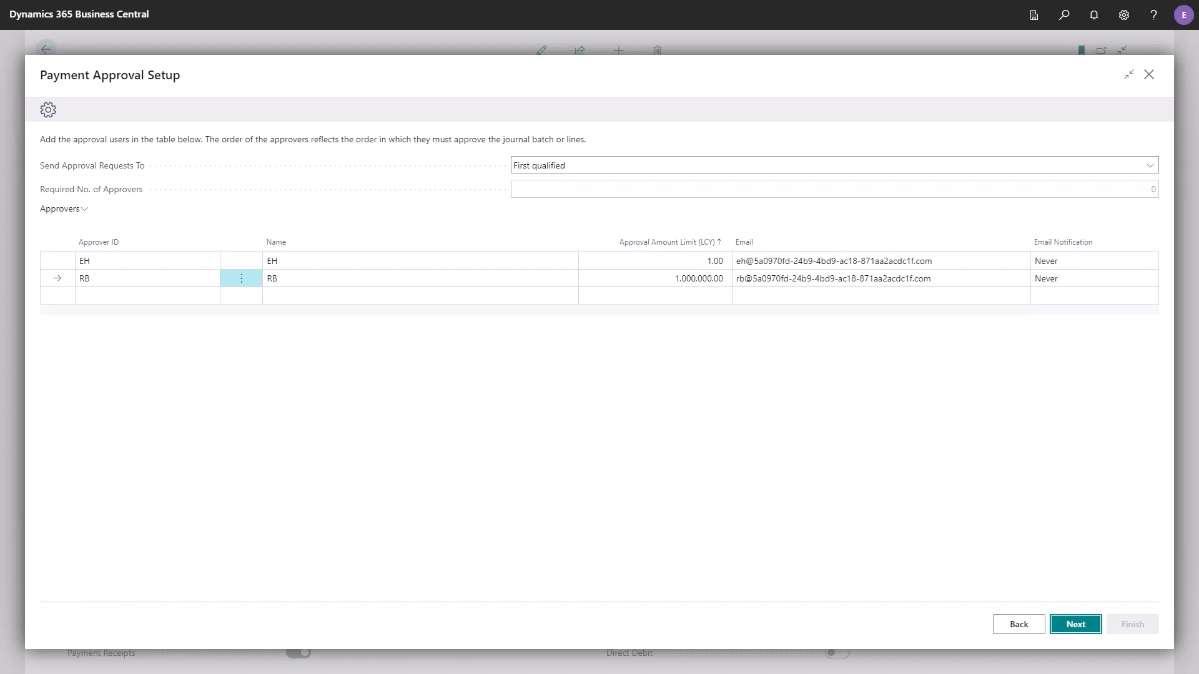
key(Return)
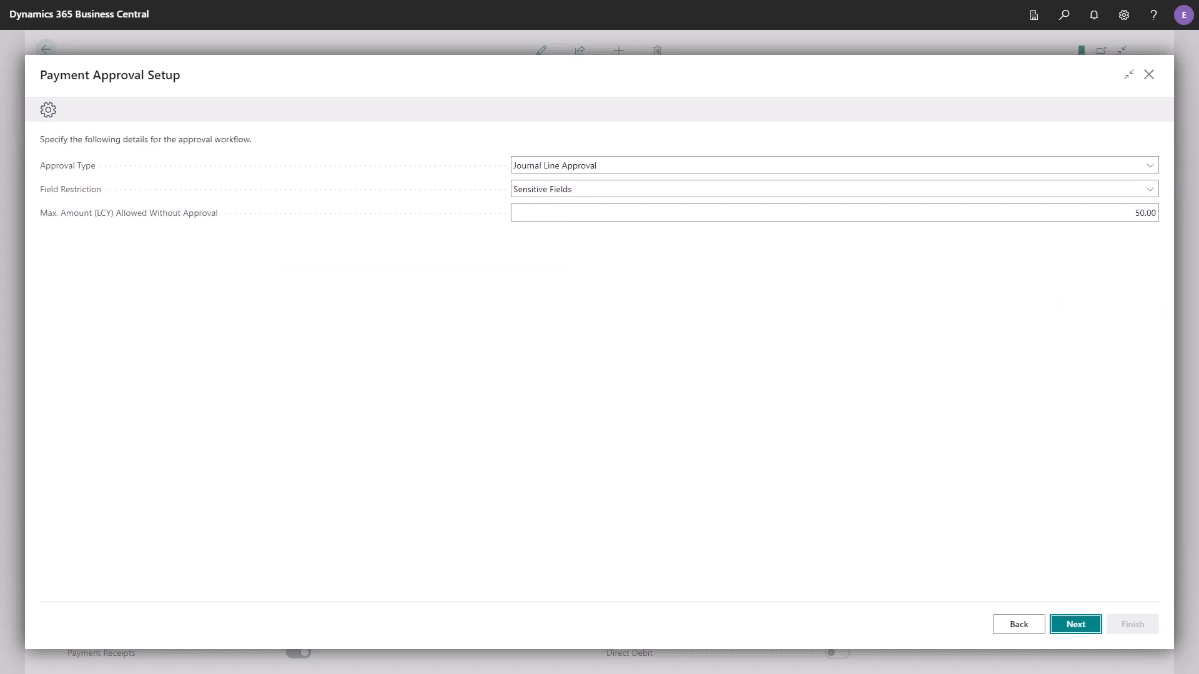
- Accept Journal Line Approval, Sensitive Fields and a 50.00 maximum amount without approval as the workflow details, and create the workflow
click(1150, 165)
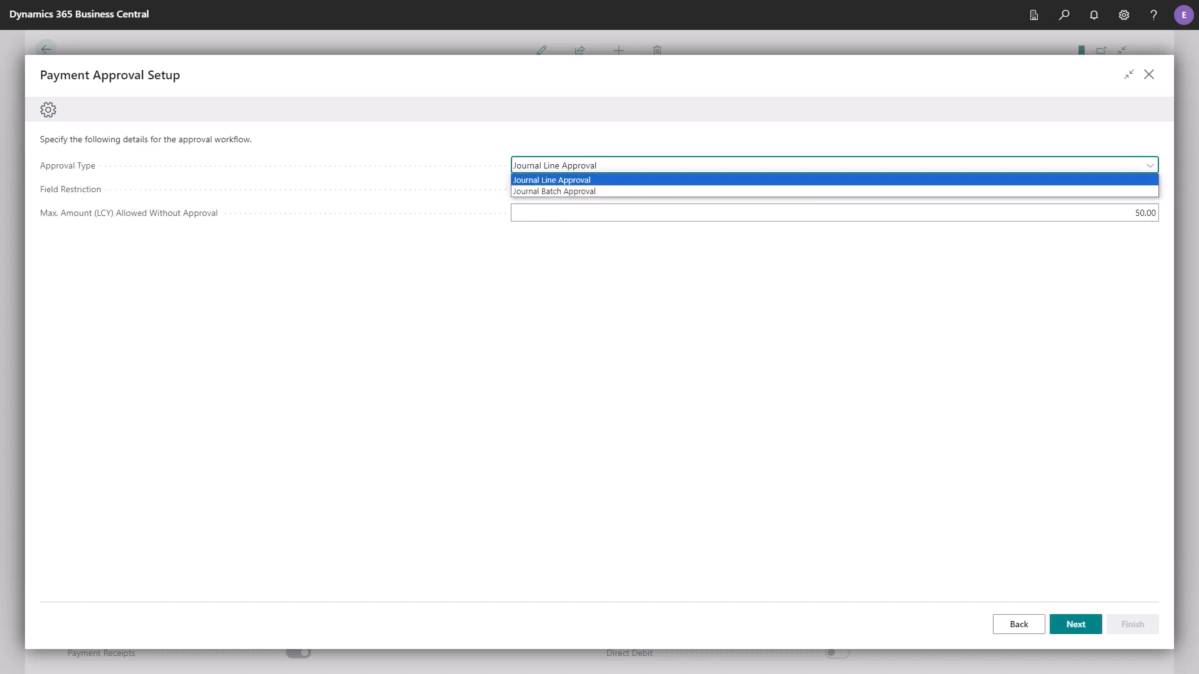
key(Escape)
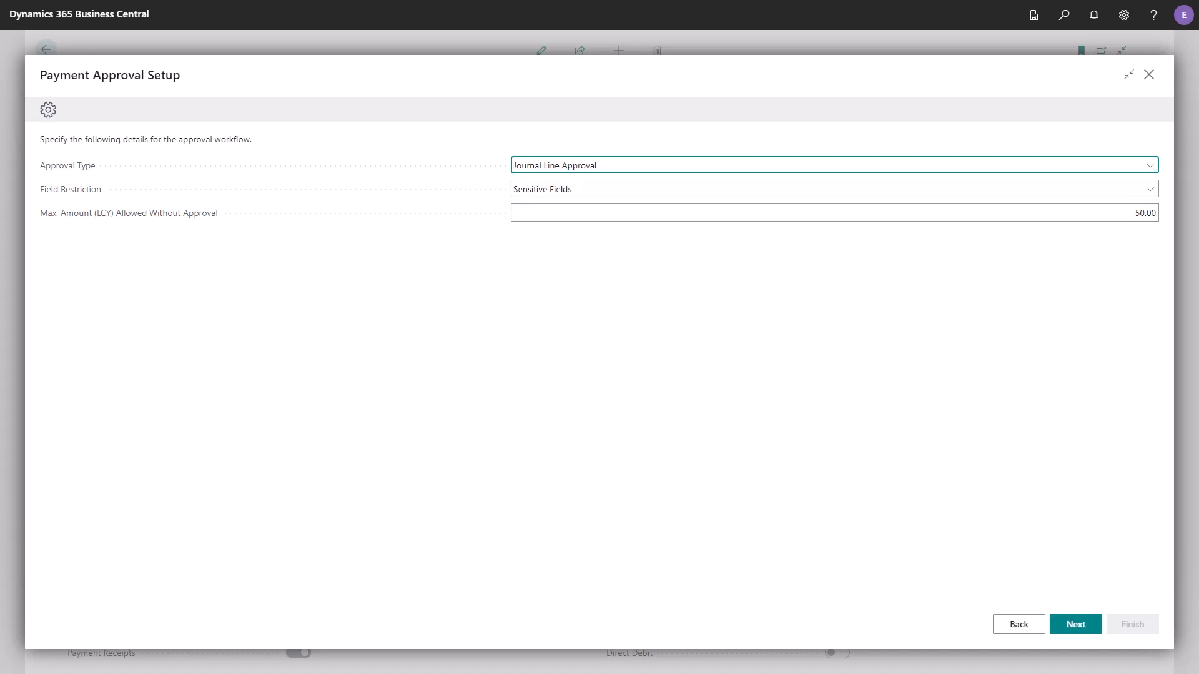
click(1150, 190)
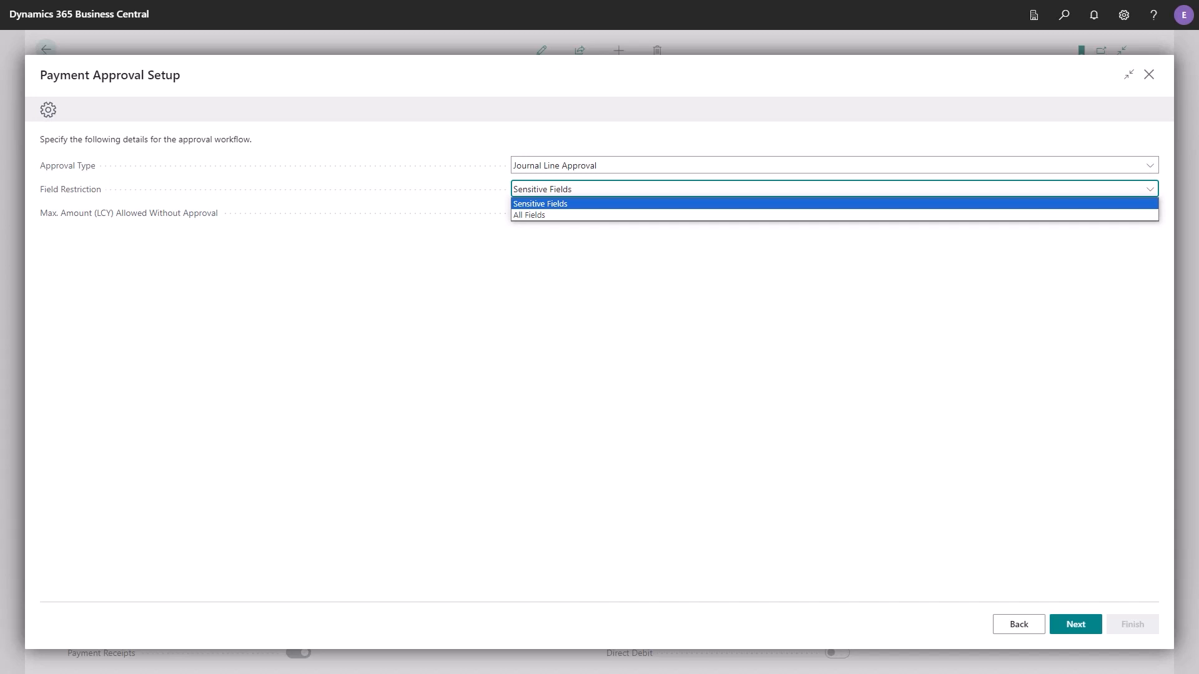
key(Return)
key(Tab)
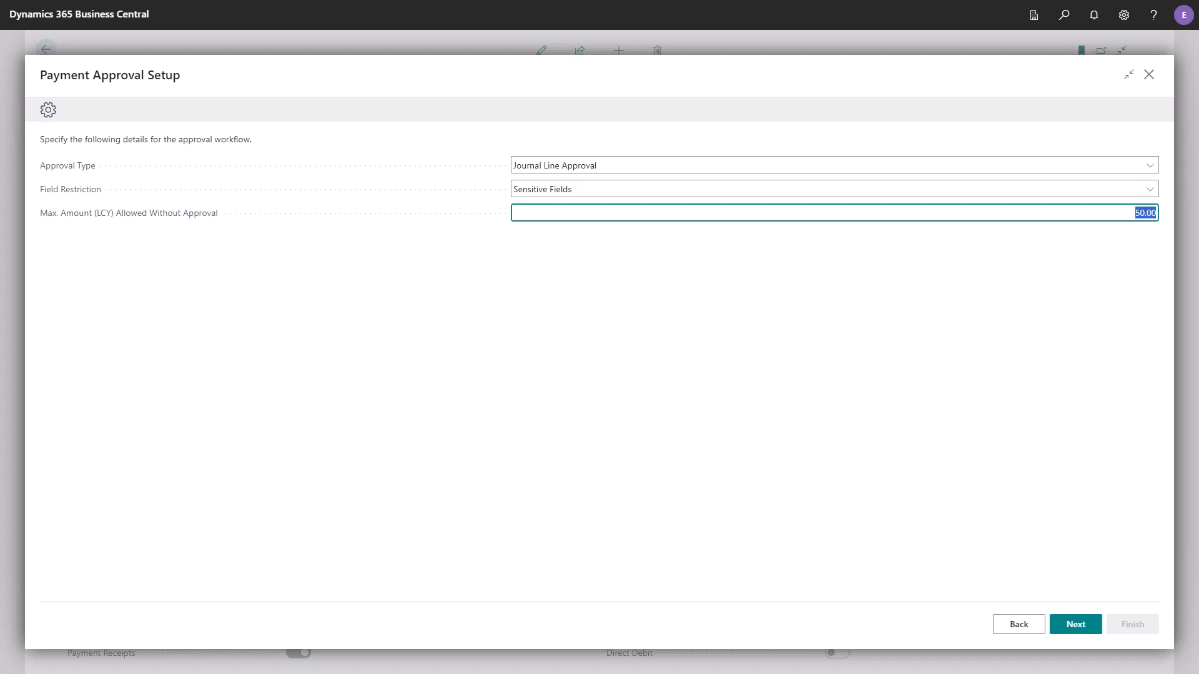
key(Tab)
key(Tab)
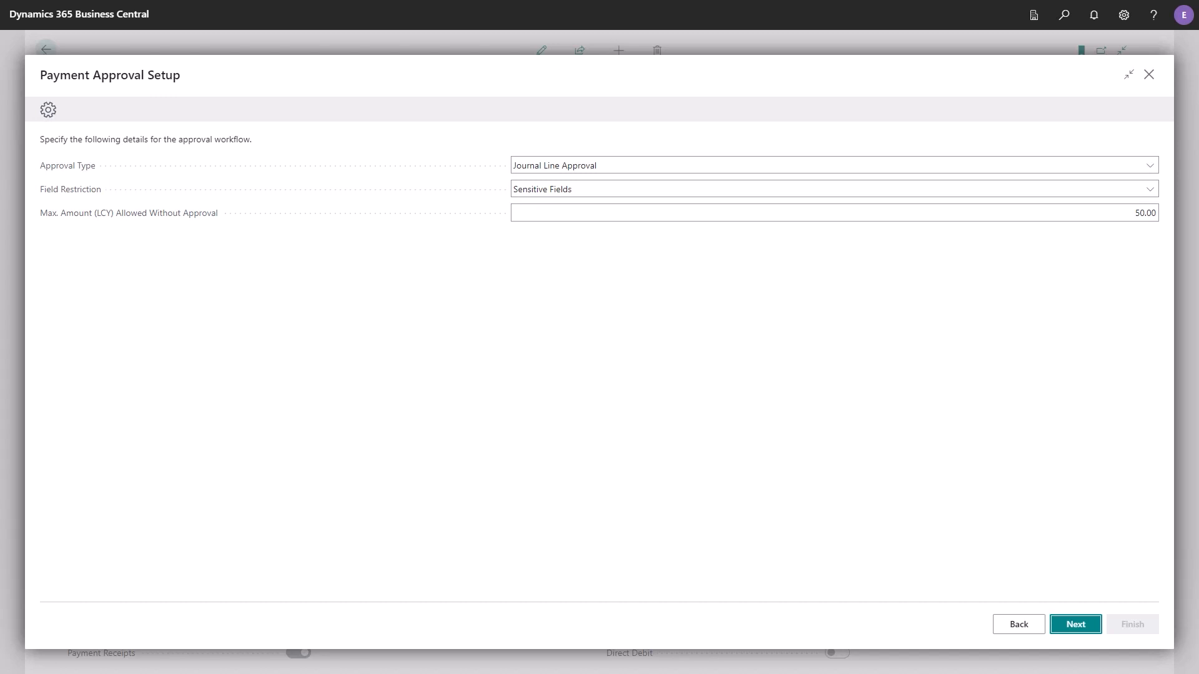
key(Return)
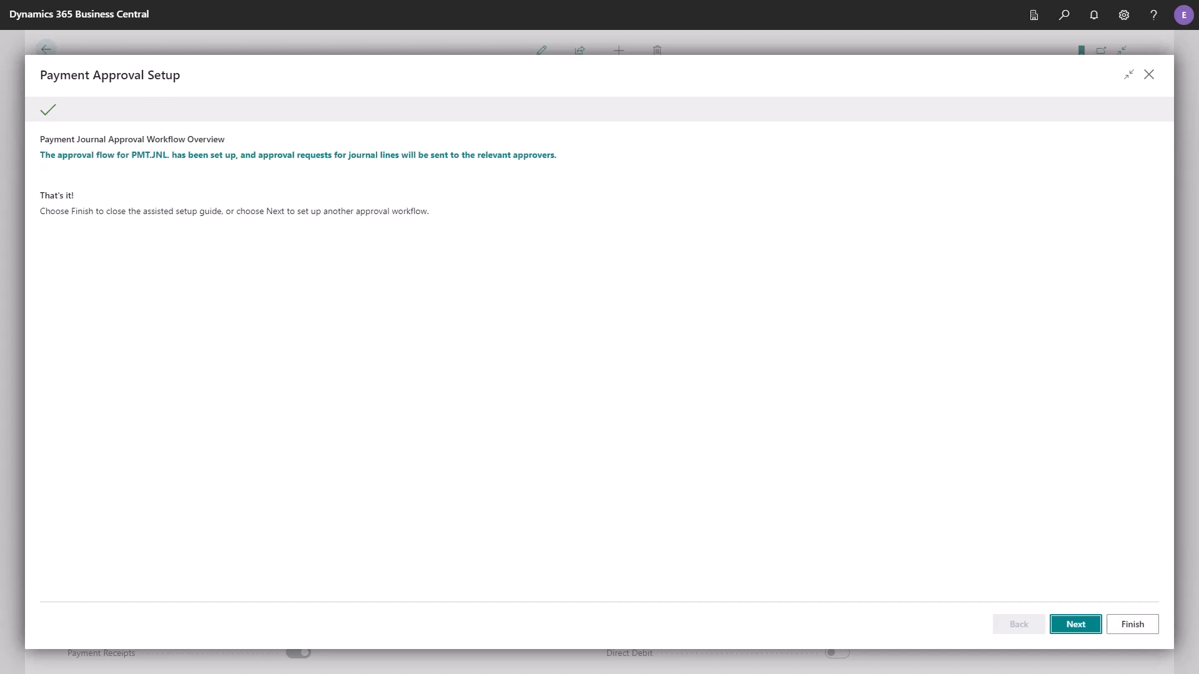
- Finish the Payment Approval assisted setup guide and show the Cash Management options from the home page
key(Tab)
key(Return)
key(Tab)
key(Tab)
key(Return)
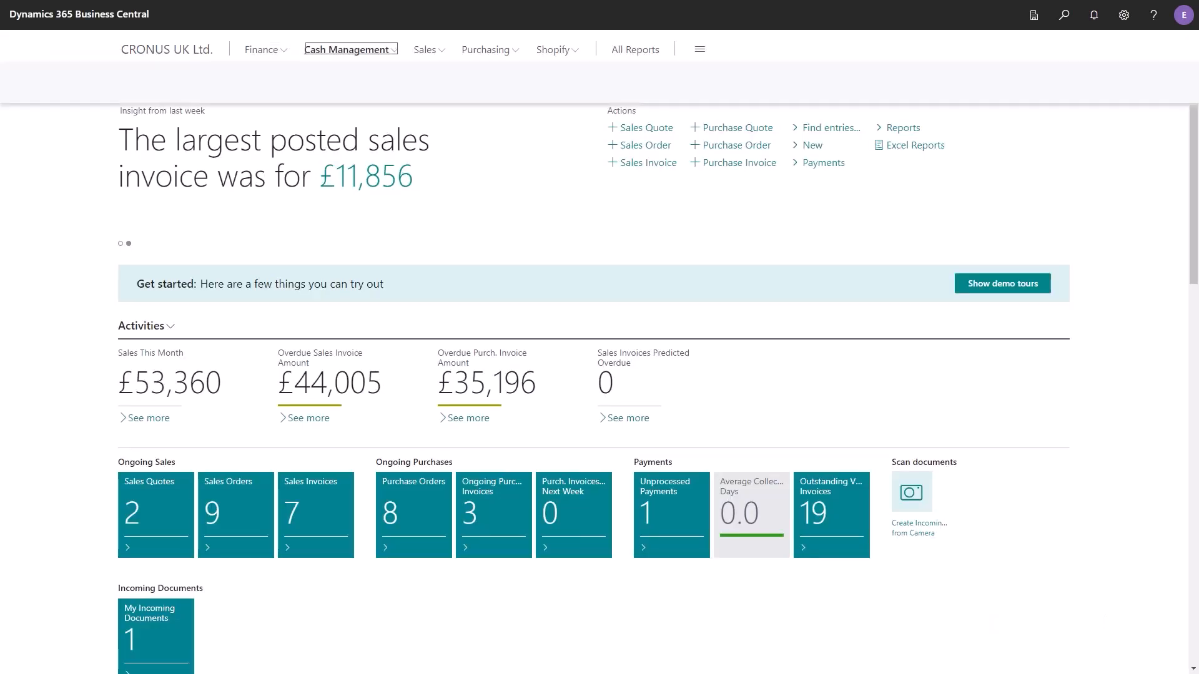
- Open the PMT.JNL. payment journal and suggest vendor payments with last payment date 20/11/2023 and posting date 23/10/2023
click(438, 90)
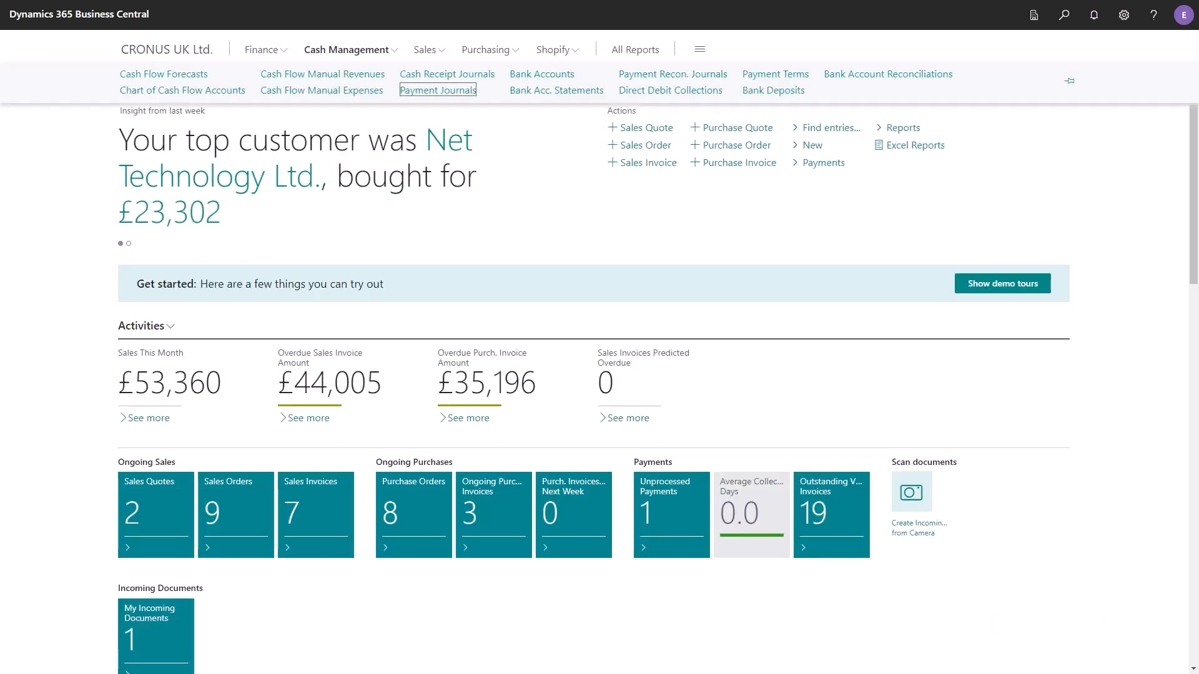
key(Down)
key(Down)
key(Down)
key(Down)
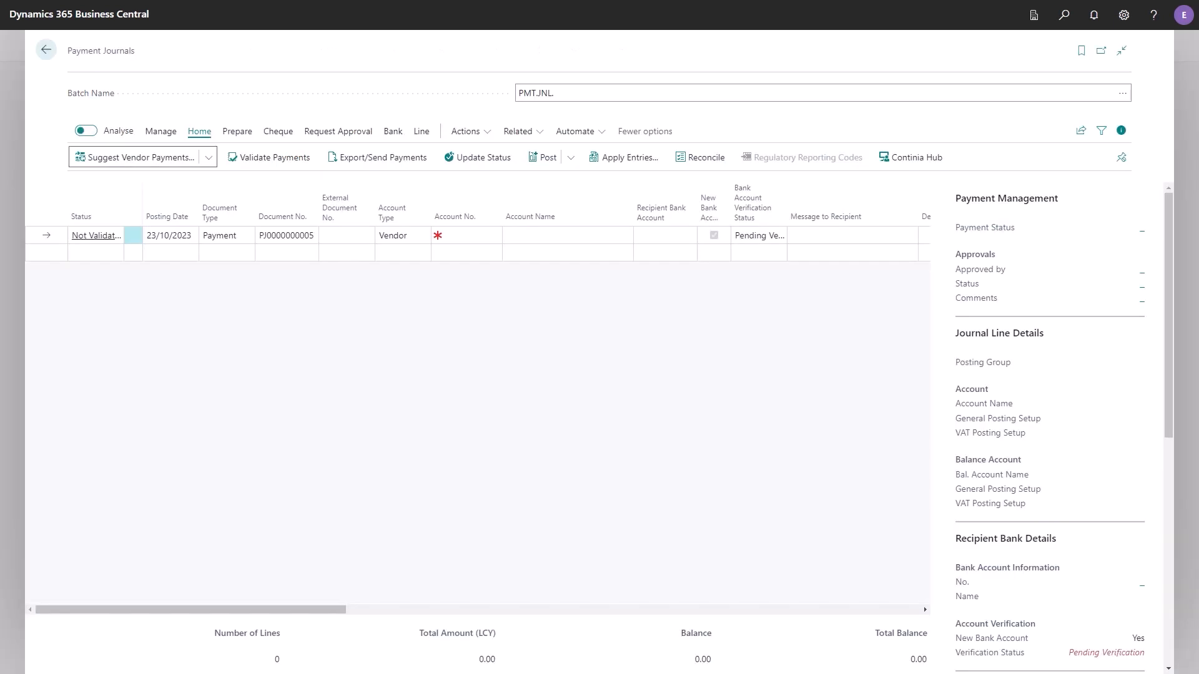
click(141, 157)
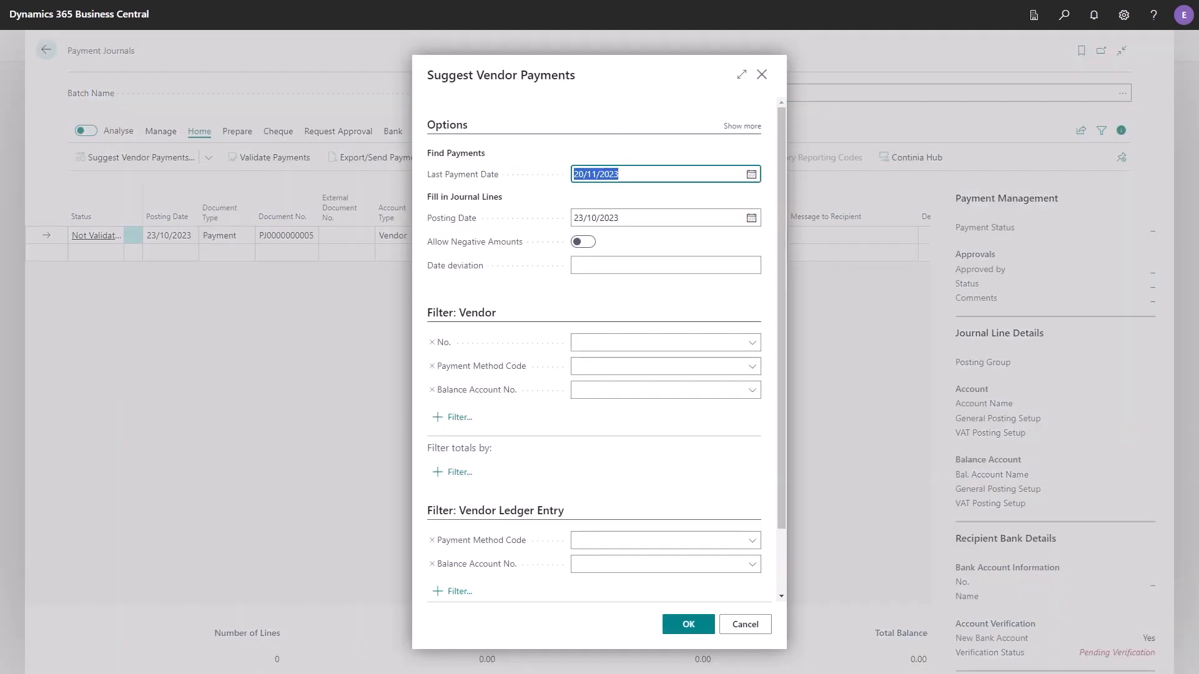
click(689, 624)
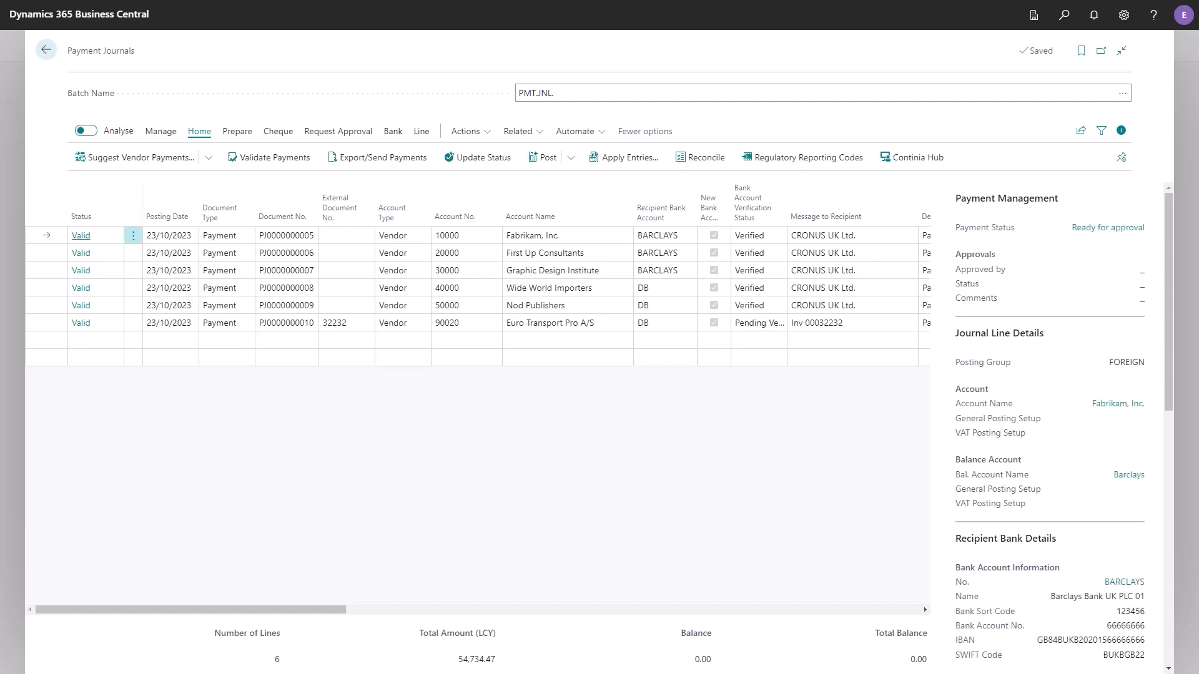
- Examine the payment status of each suggested journal line and the bank account verification on the Euro Transport Pro A/S line
click(96, 253)
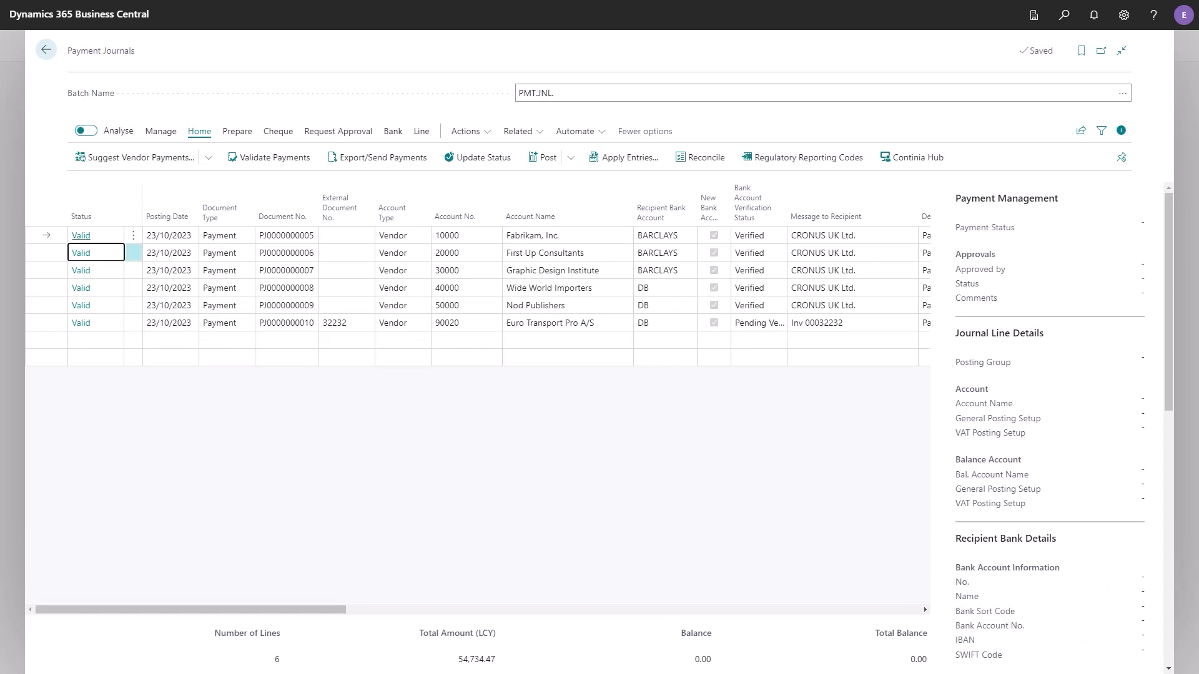
click(96, 271)
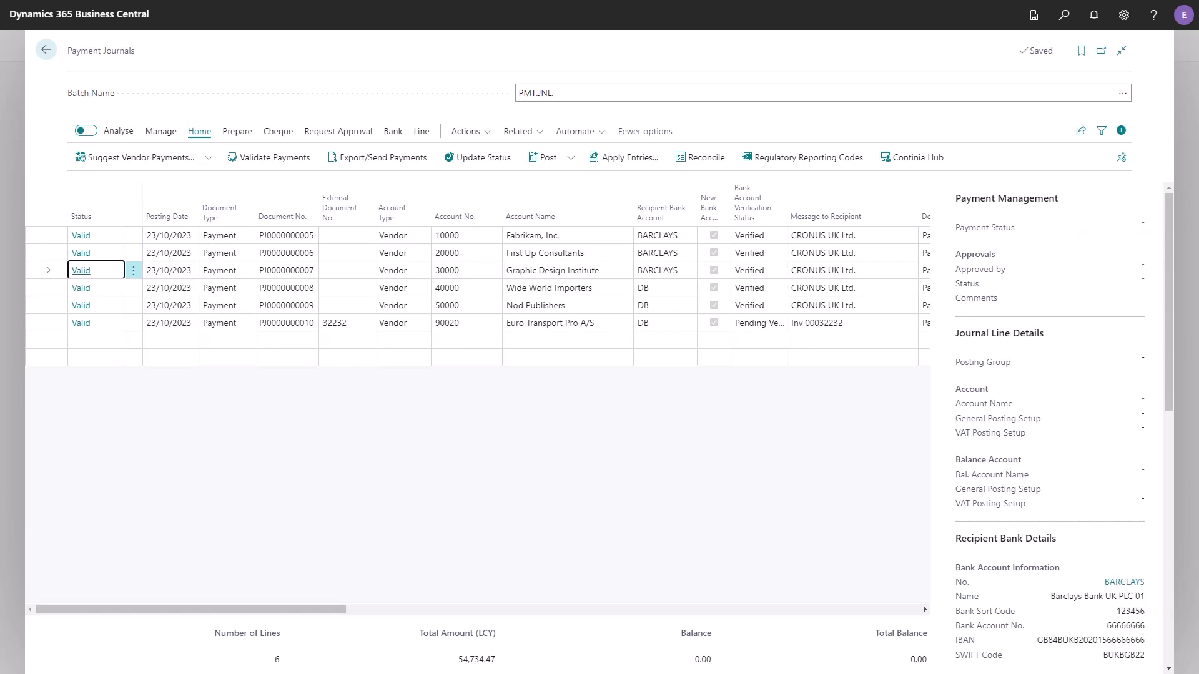
click(96, 288)
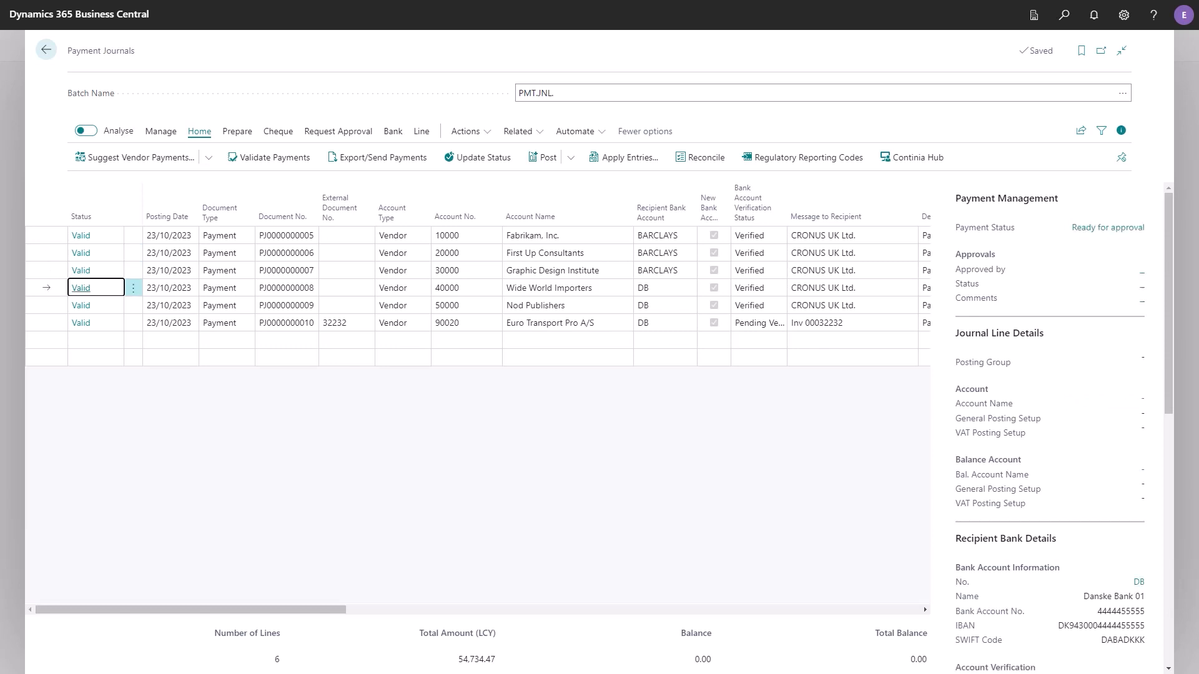
click(96, 305)
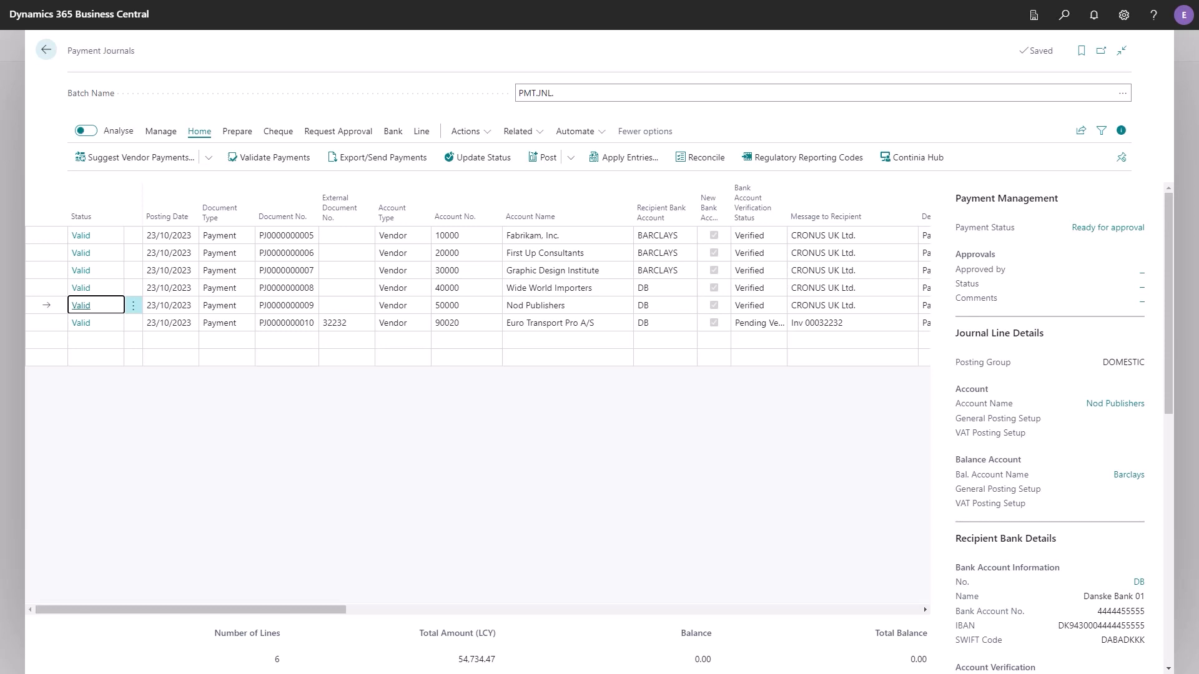
click(96, 323)
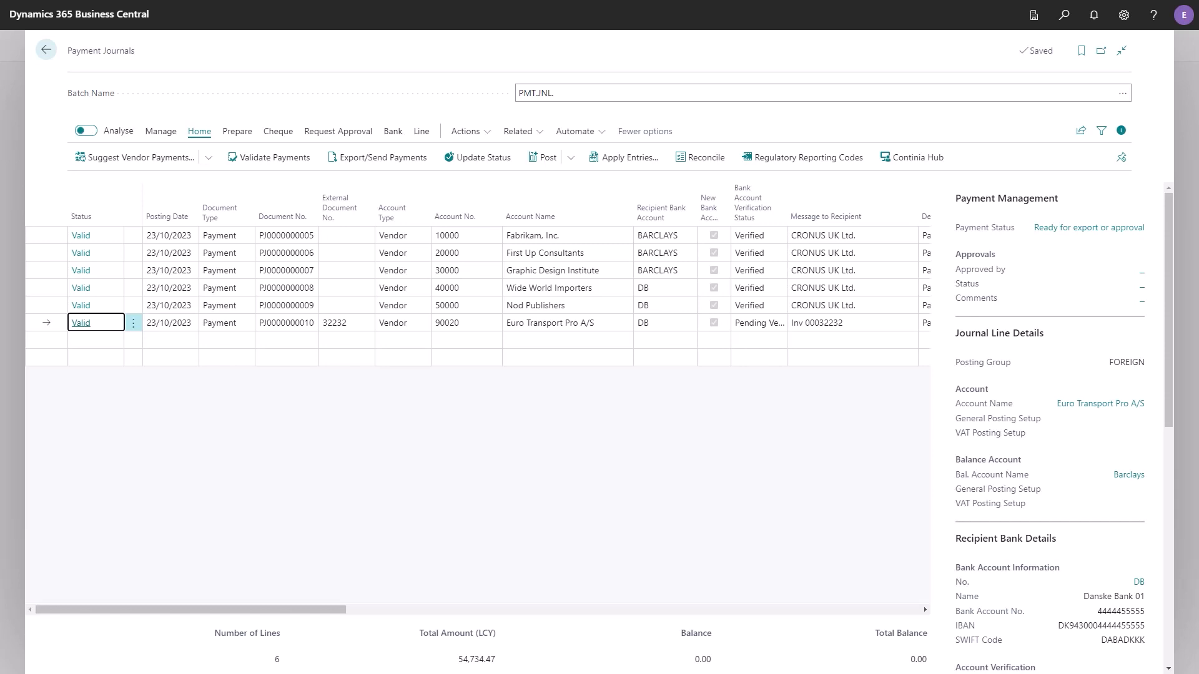
key(Tab)
key(Tab)
key(Tab)
key(Tab)
key(Tab)
key(Tab)
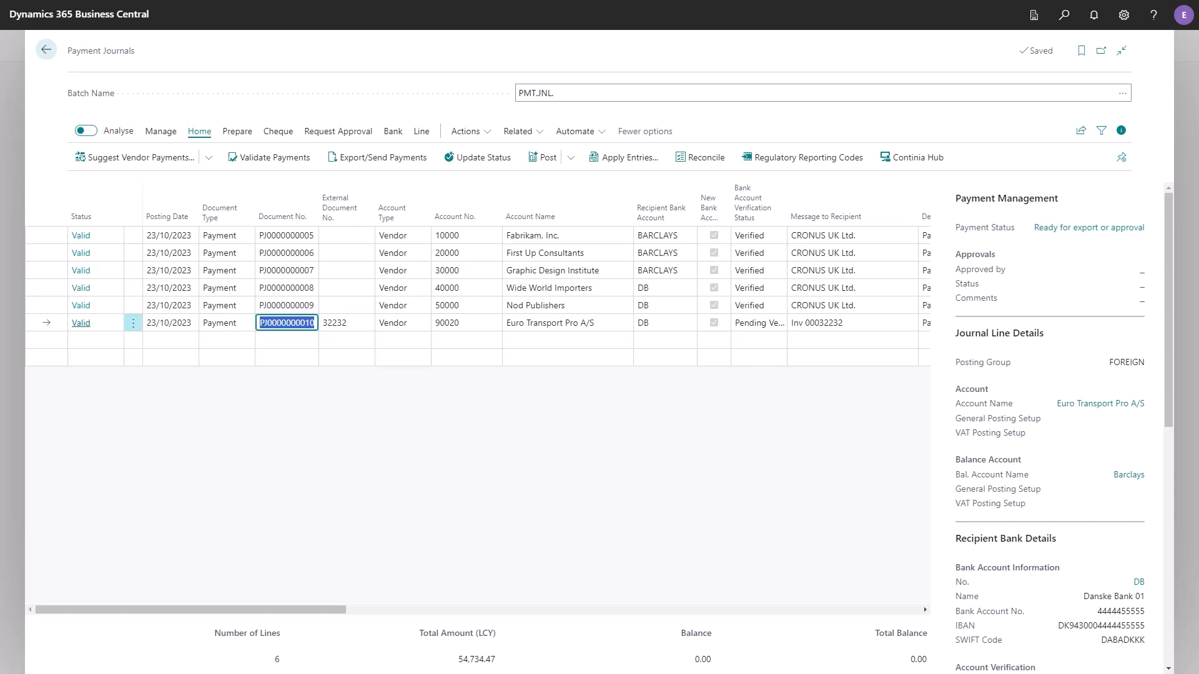
key(Tab)
key(Tab)
key(Tab)
key(Tab)
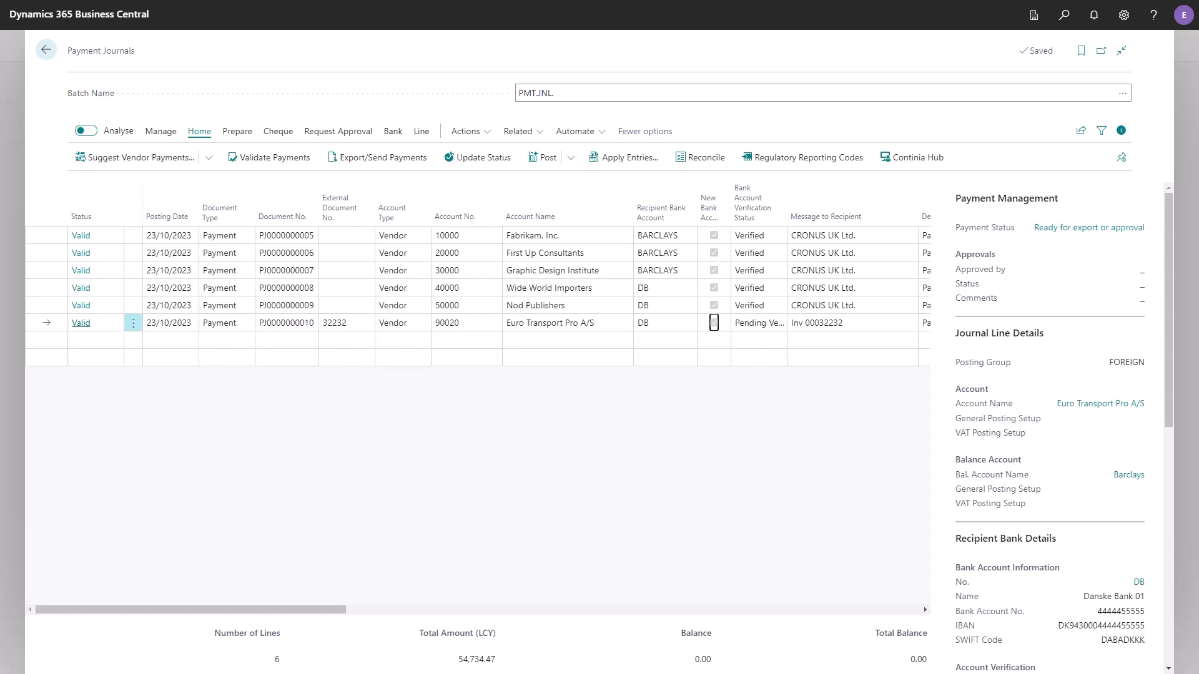
key(Tab)
- Verify the Euro Transport Pro A/S recipient bank account with method Email and the comment "Trusted contact confirmed."
scroll(1171, 361, down, 3)
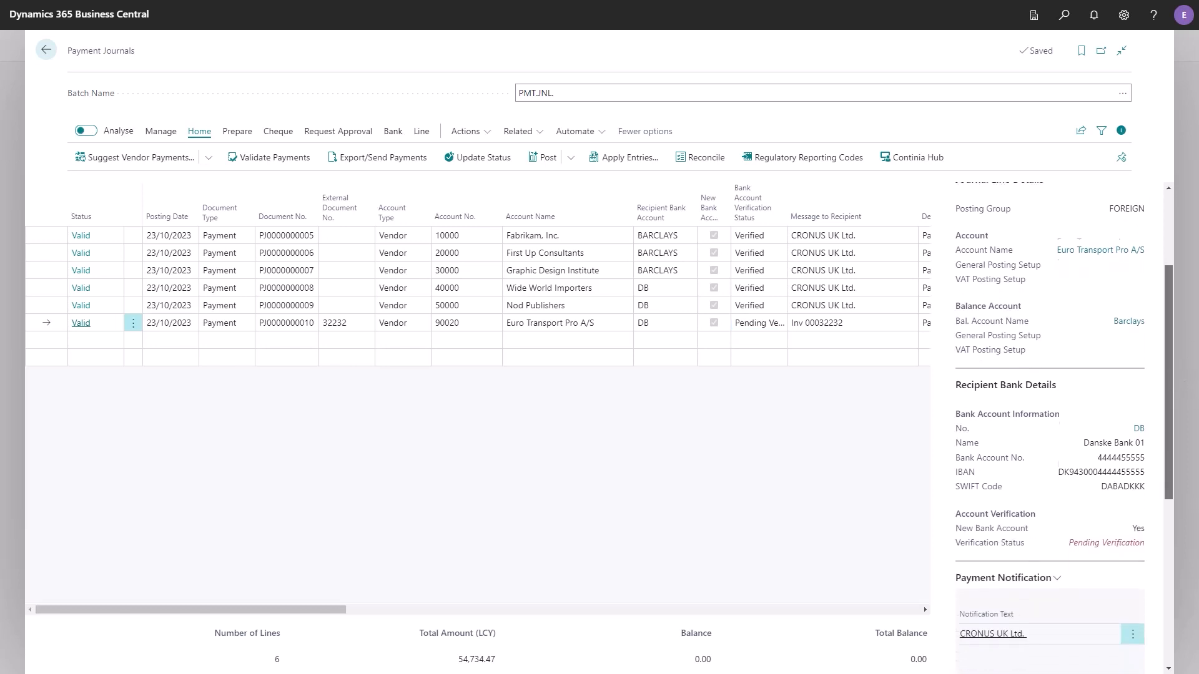
scroll(1123, 481, down, 3)
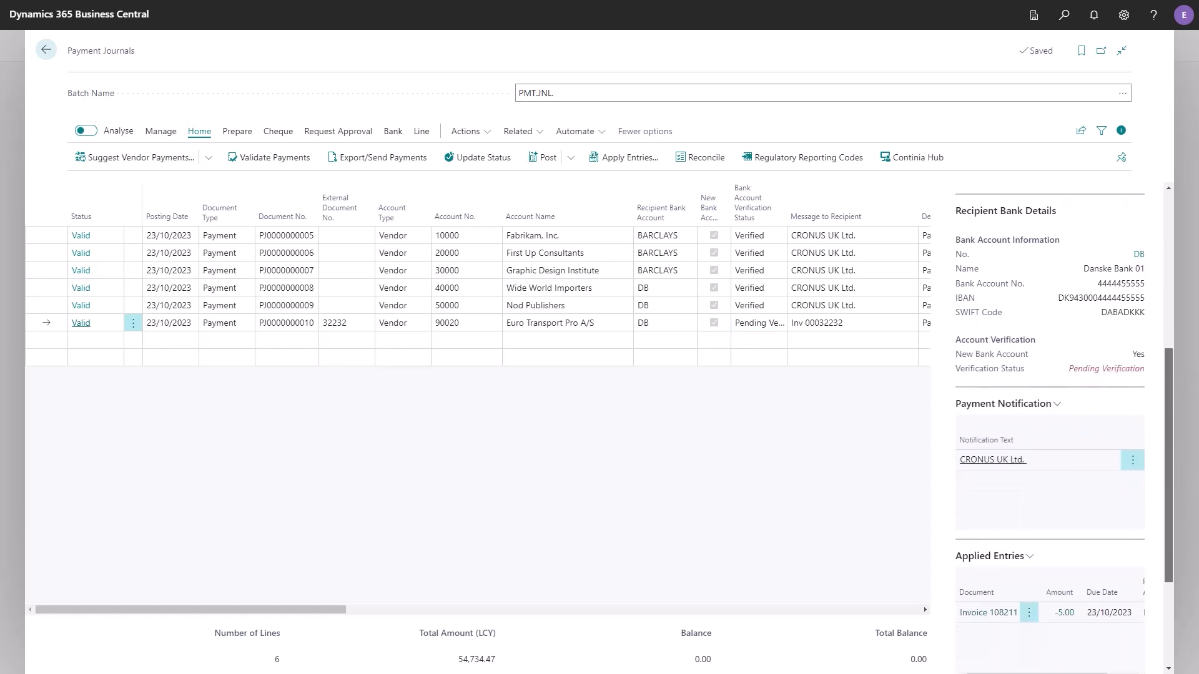
click(1139, 254)
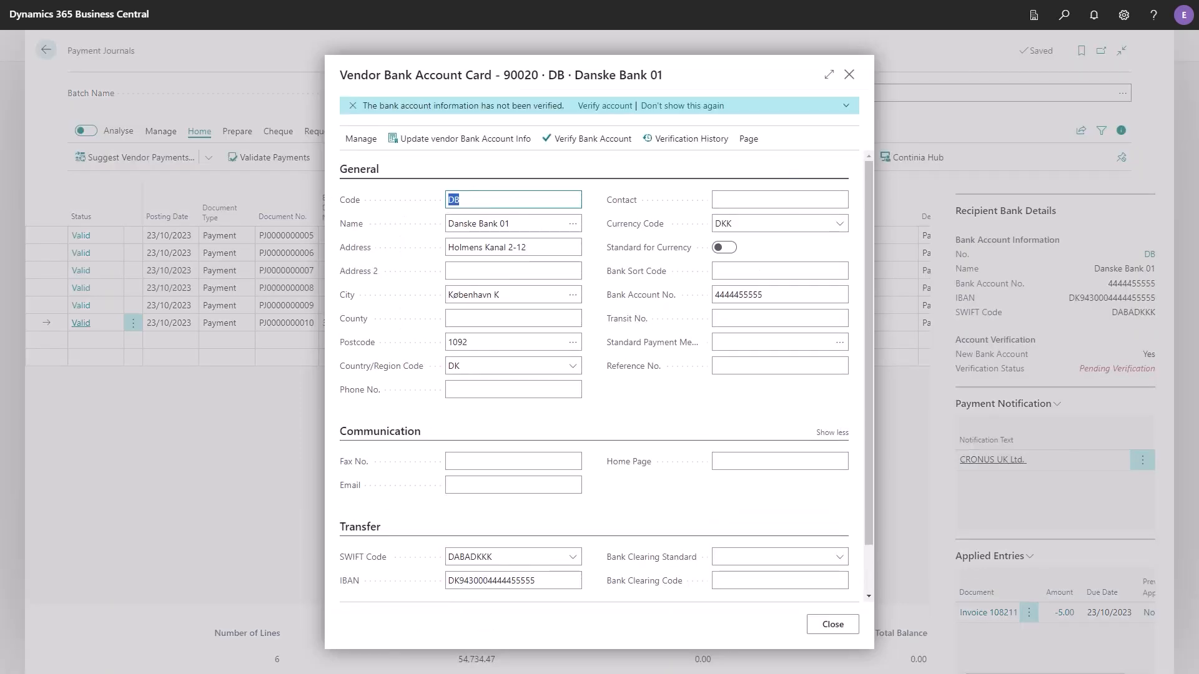
click(587, 139)
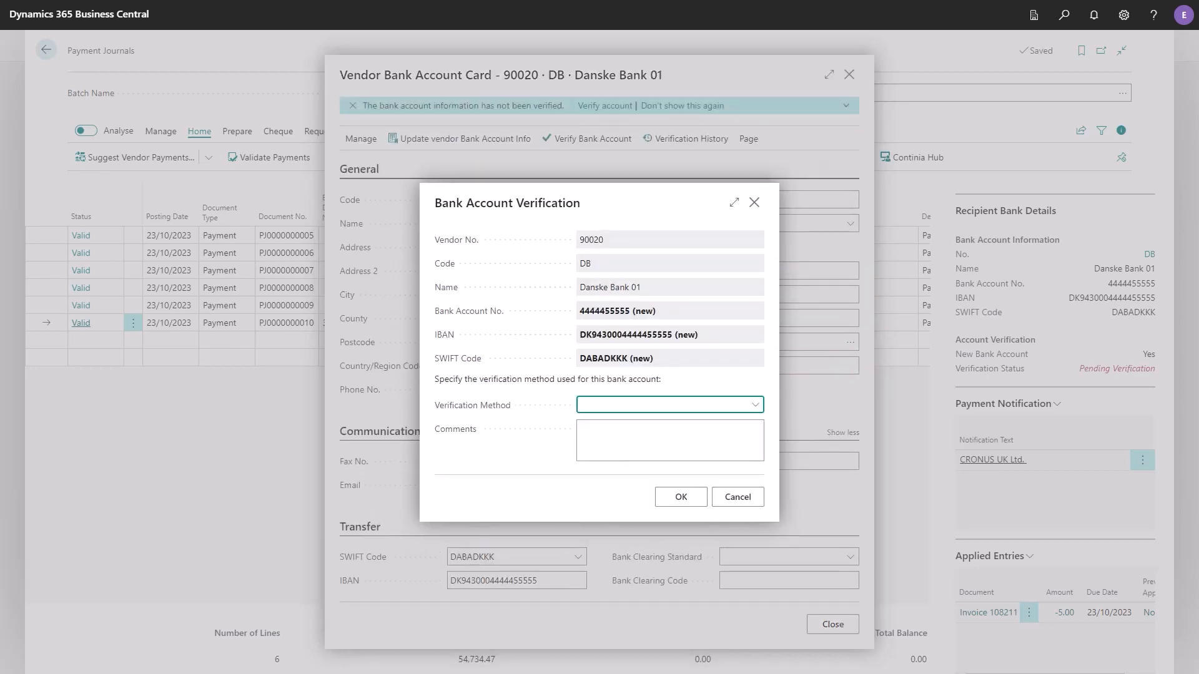
key(alt+Down)
key(Down)
key(Tab)
text(Trusted contact confirmed.)
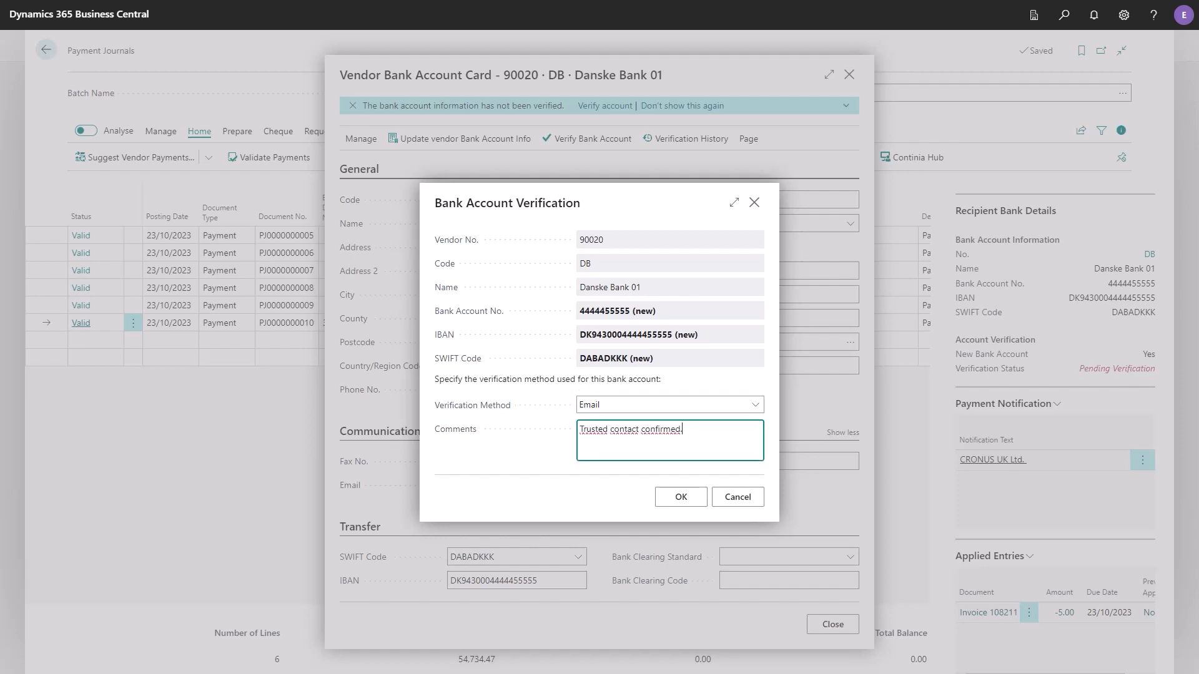
click(681, 497)
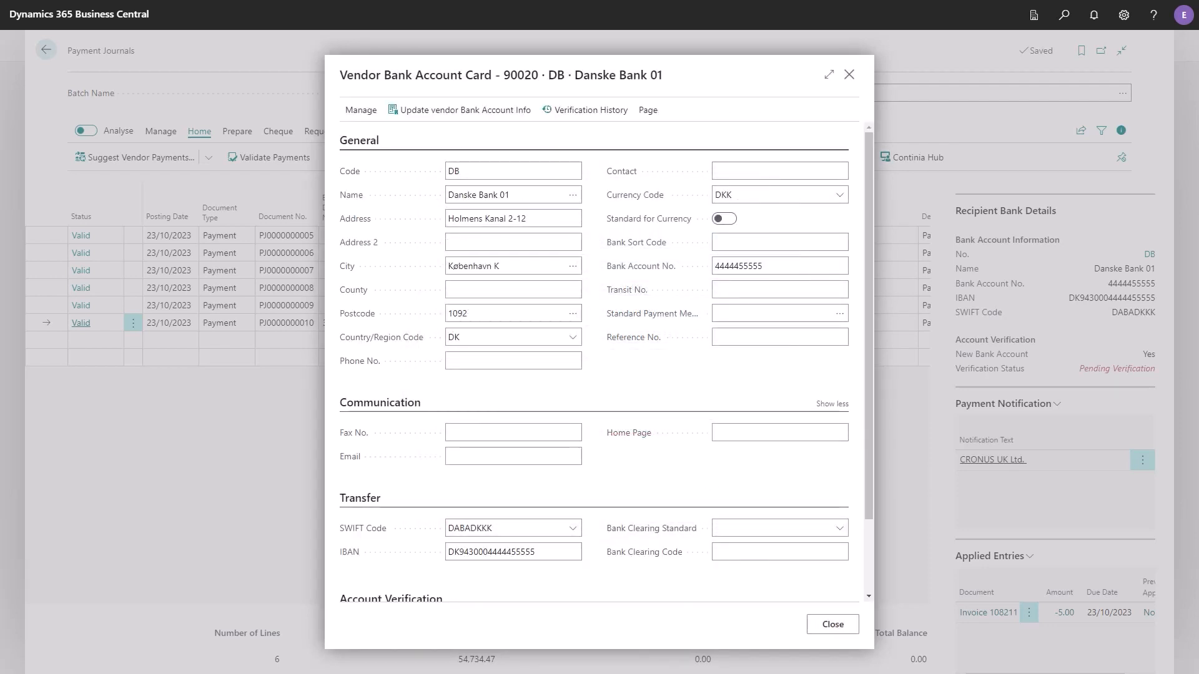
- Set the Transit No. on the Euro Transport Pro A/S bank account card to 12345
key(Escape)
click(1149, 254)
click(780, 290)
text(12345)
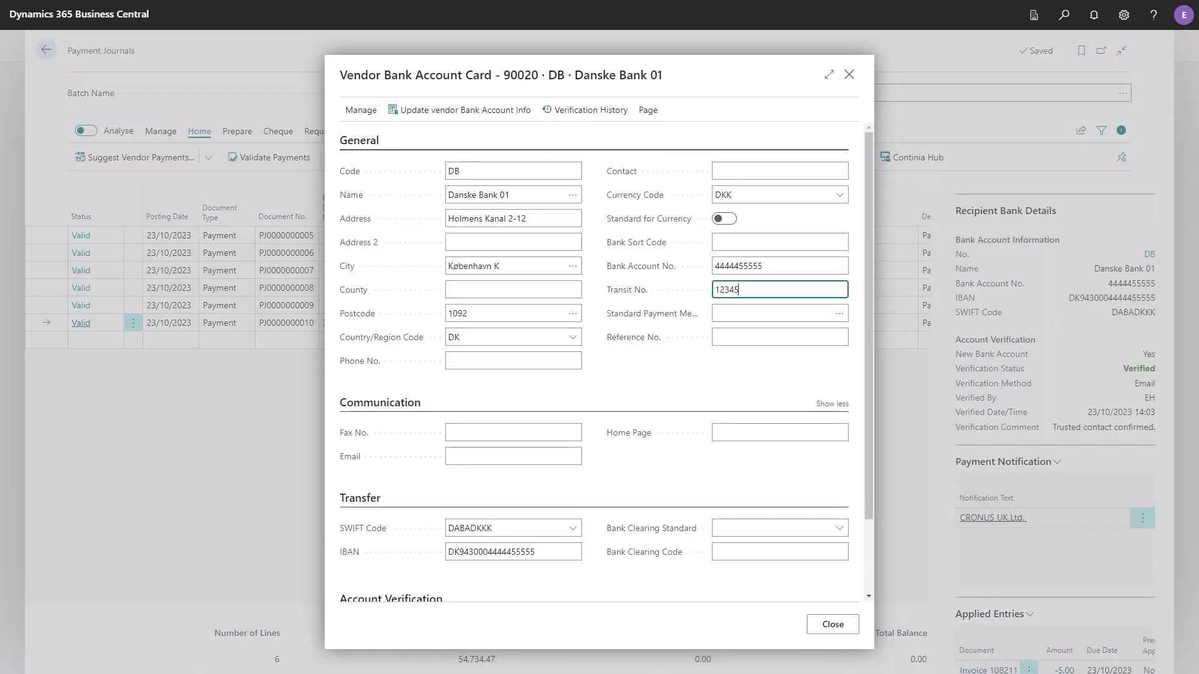
key(Tab)
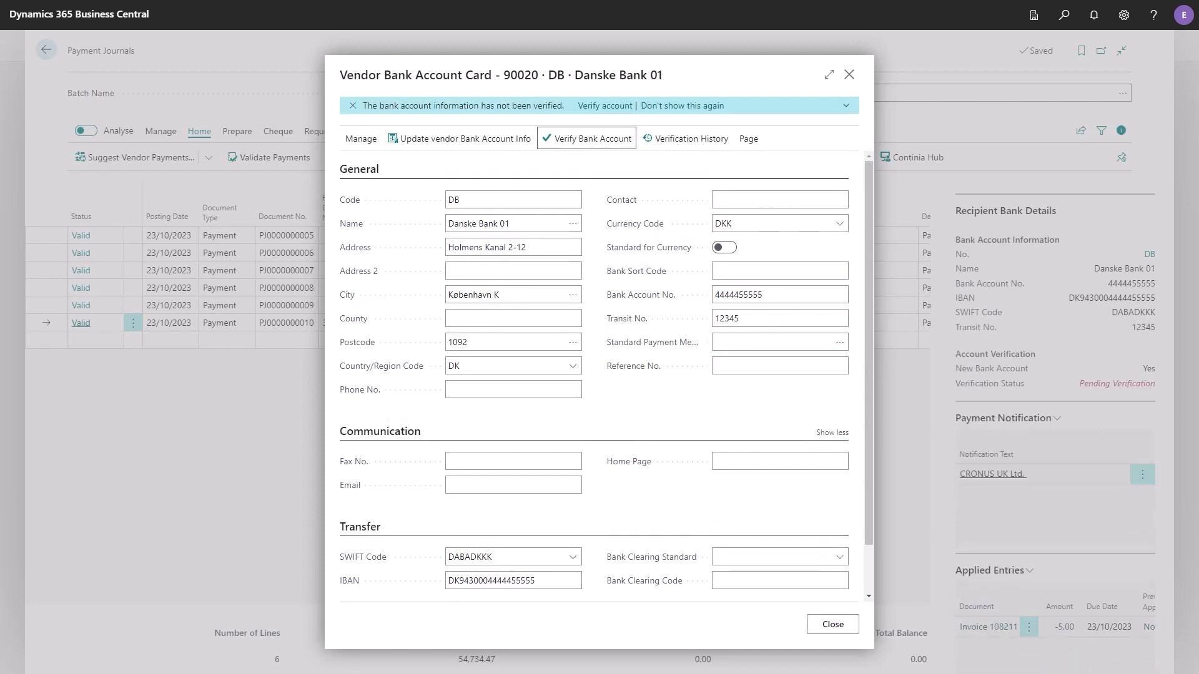
- Verify the changed bank account again with method Phone and the comment "Spoke to trusted contact."
key(Return)
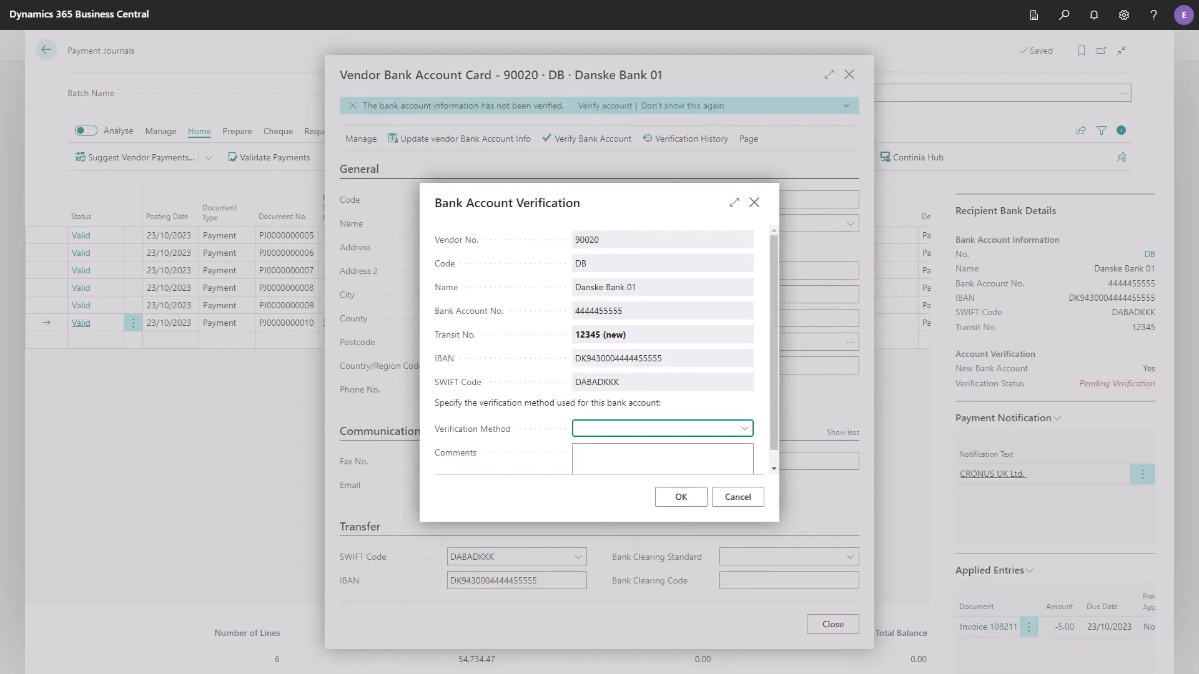
key(alt+Down)
key(Down)
key(Down)
key(Return)
key(Tab)
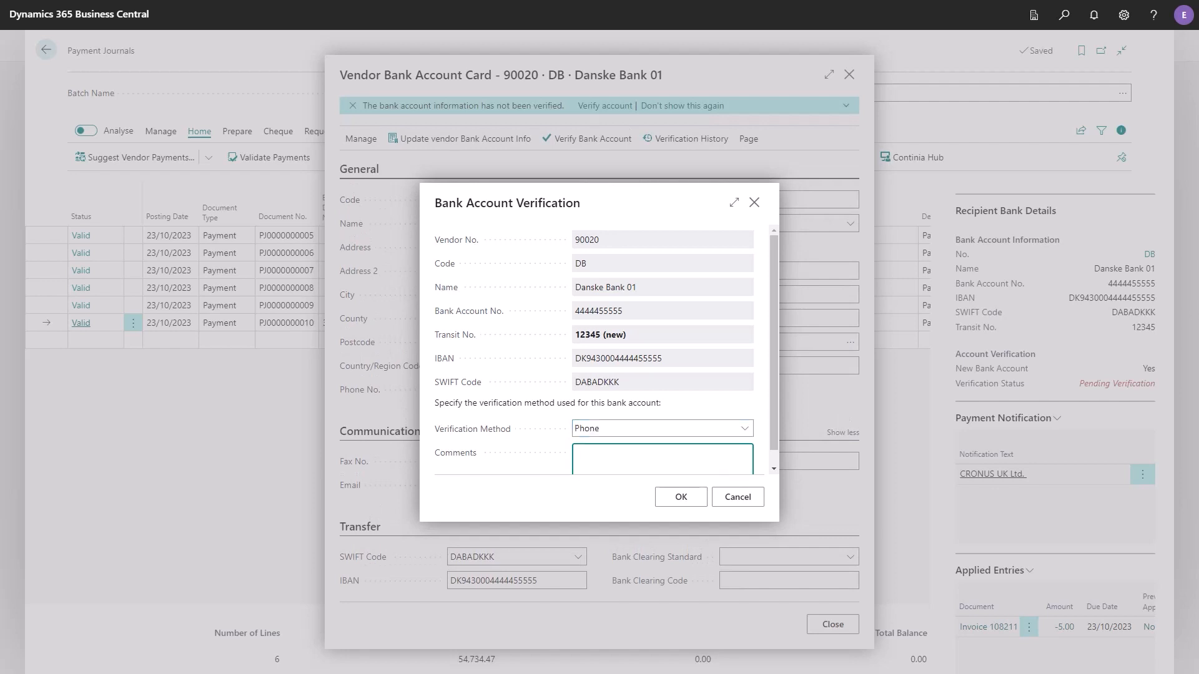
text(Spoke to trusted contact.)
key(Tab)
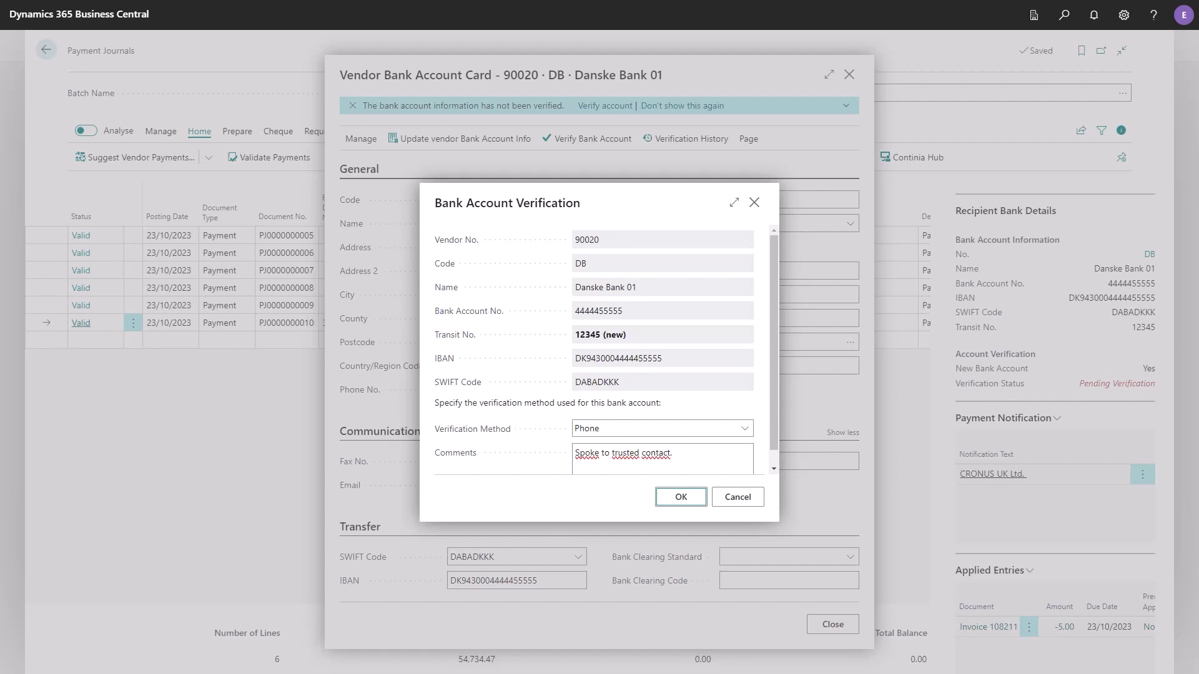
key(Return)
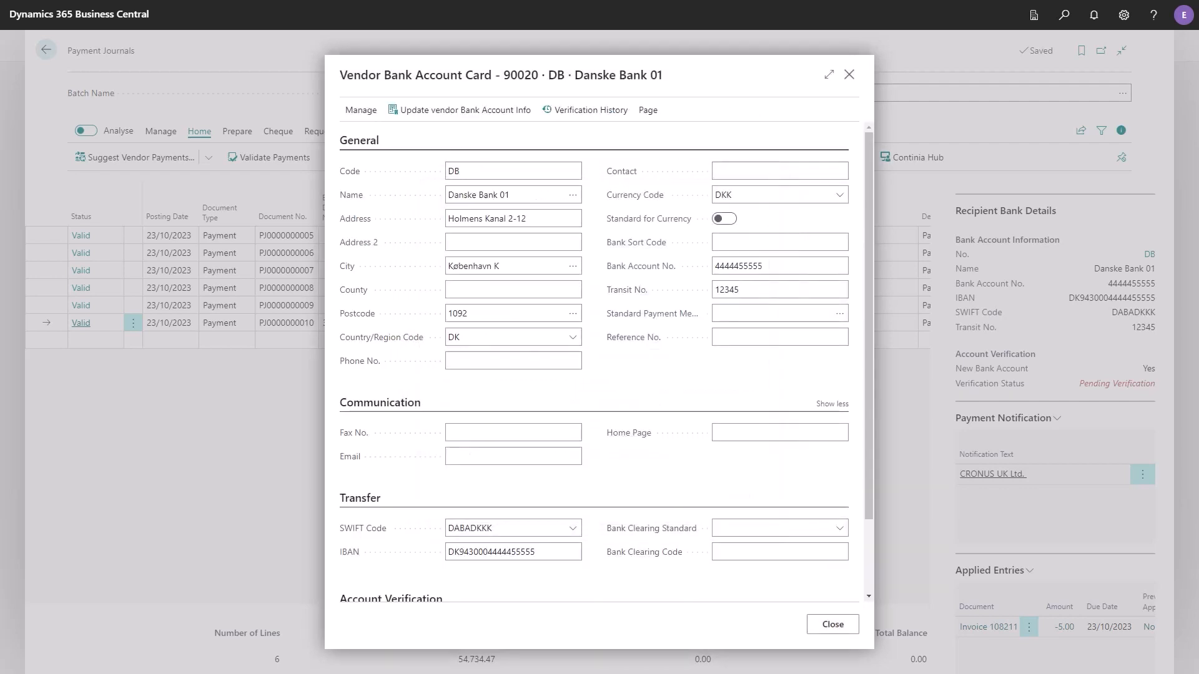
- Review the entries in the bank account's verification history in the wide page layout
key(Return)
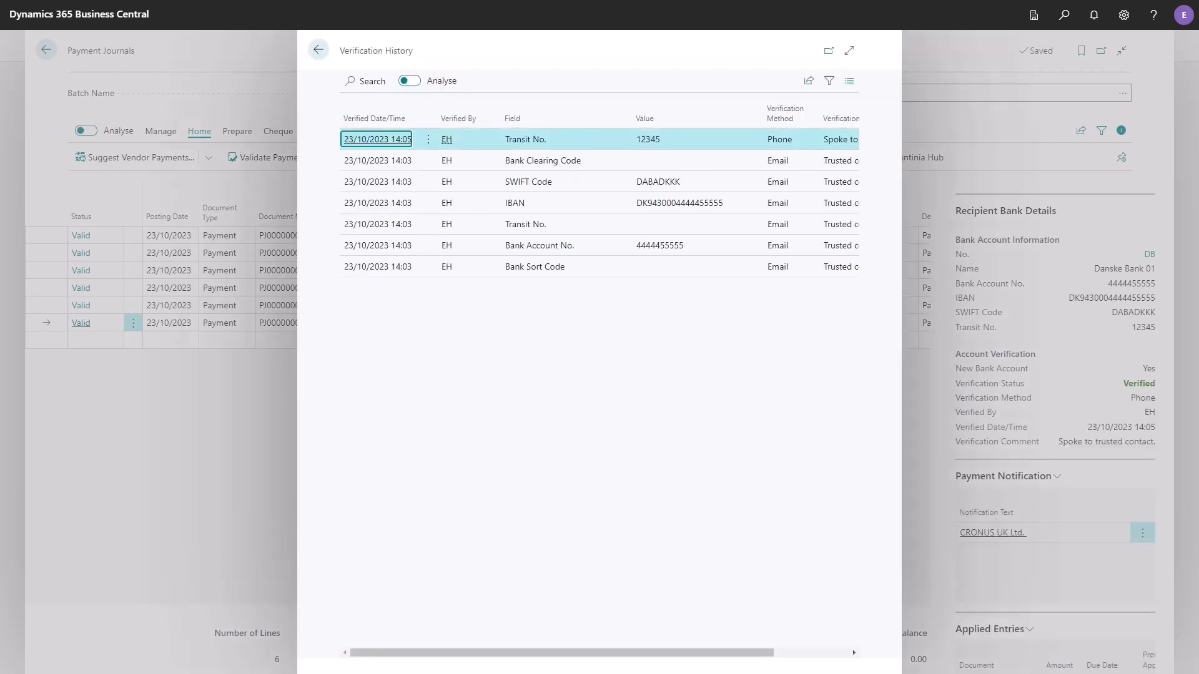
key(ctrl+F12)
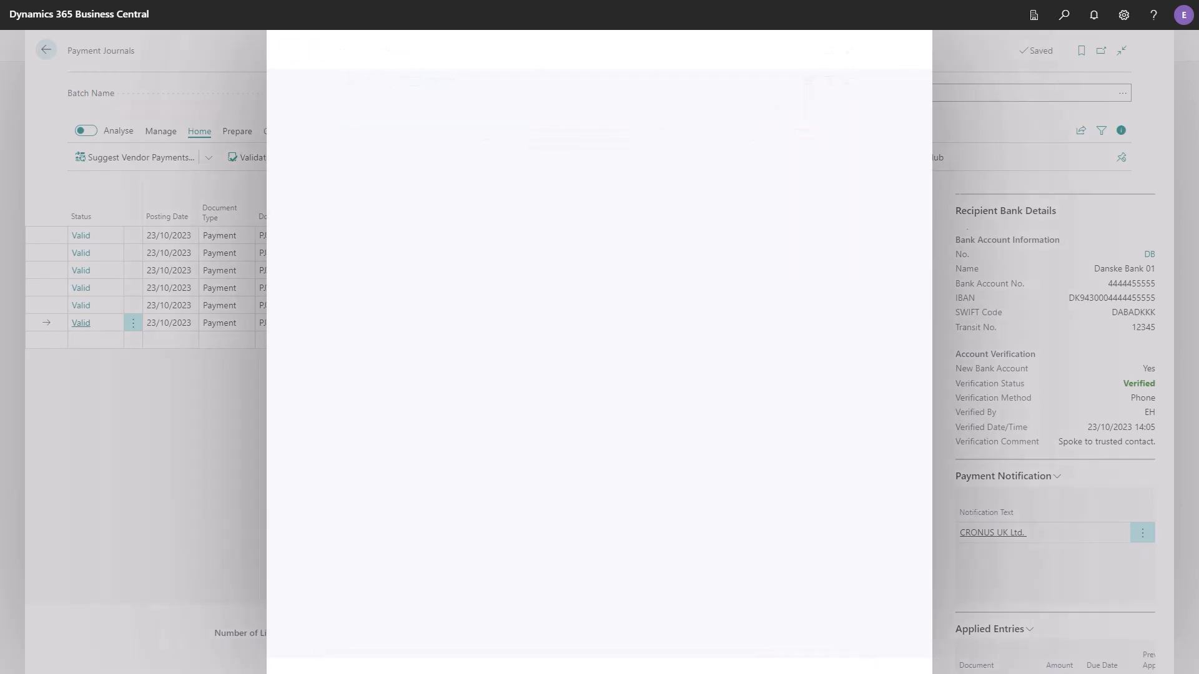
key(Down)
key(Down)
key(Down)
key(Down)
key(Down)
key(Down)
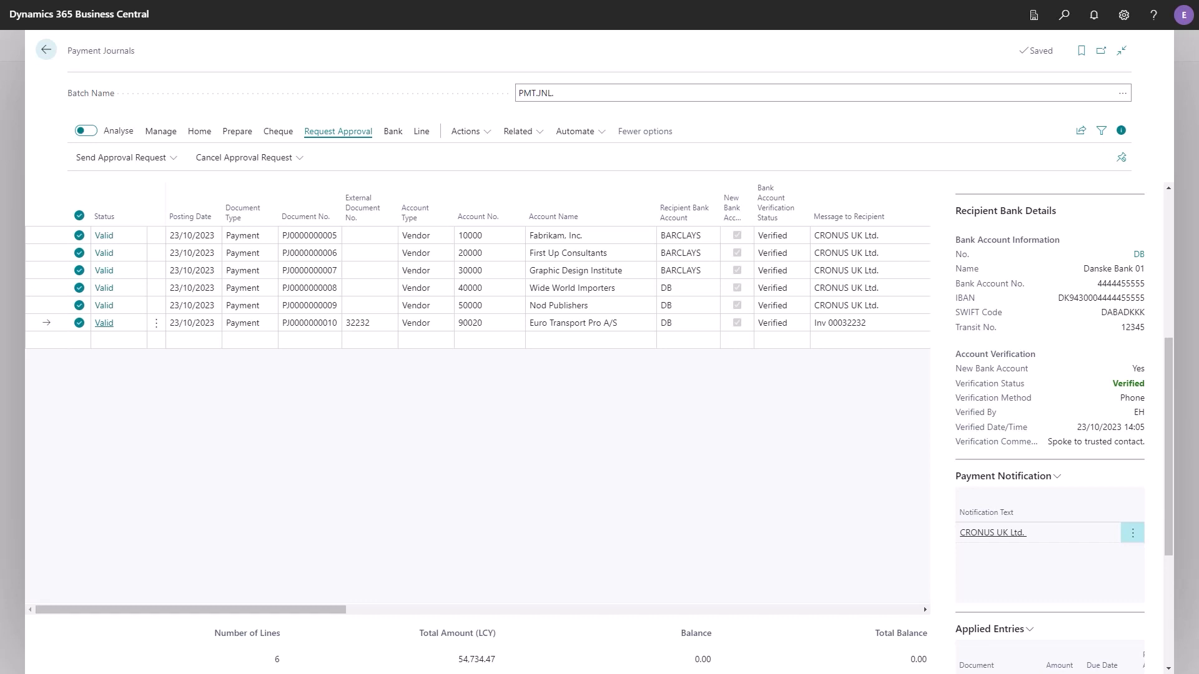
- Send an approval request for all the selected payment journal lines
key(Return)
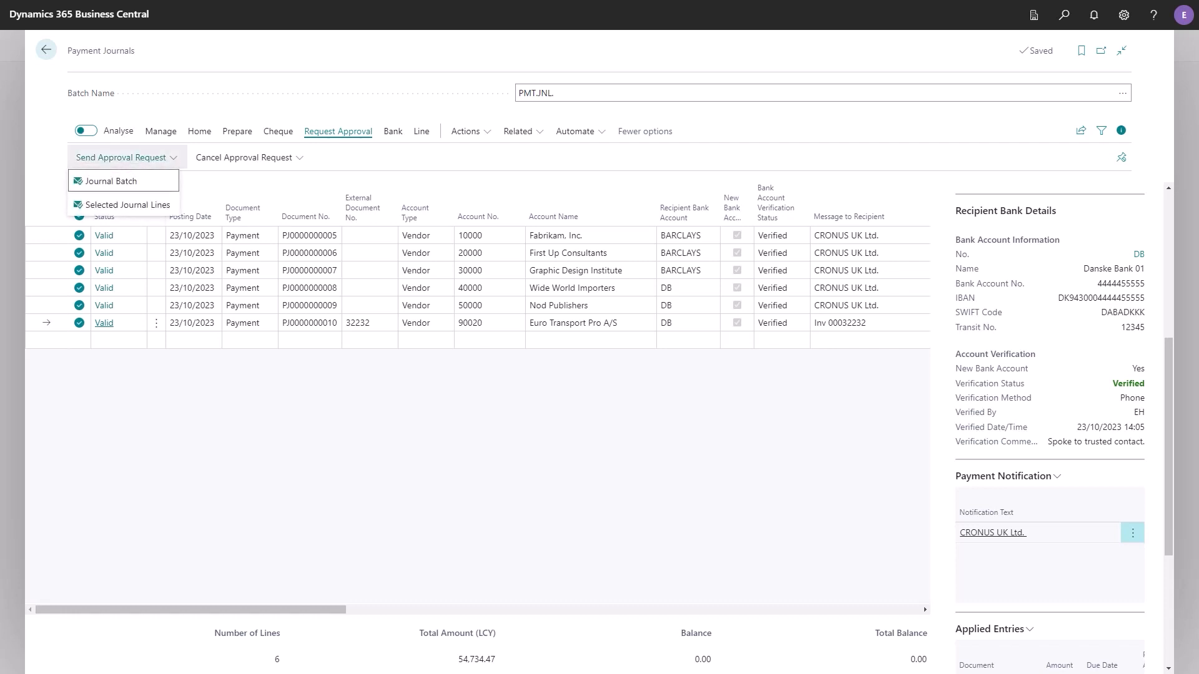
key(Down)
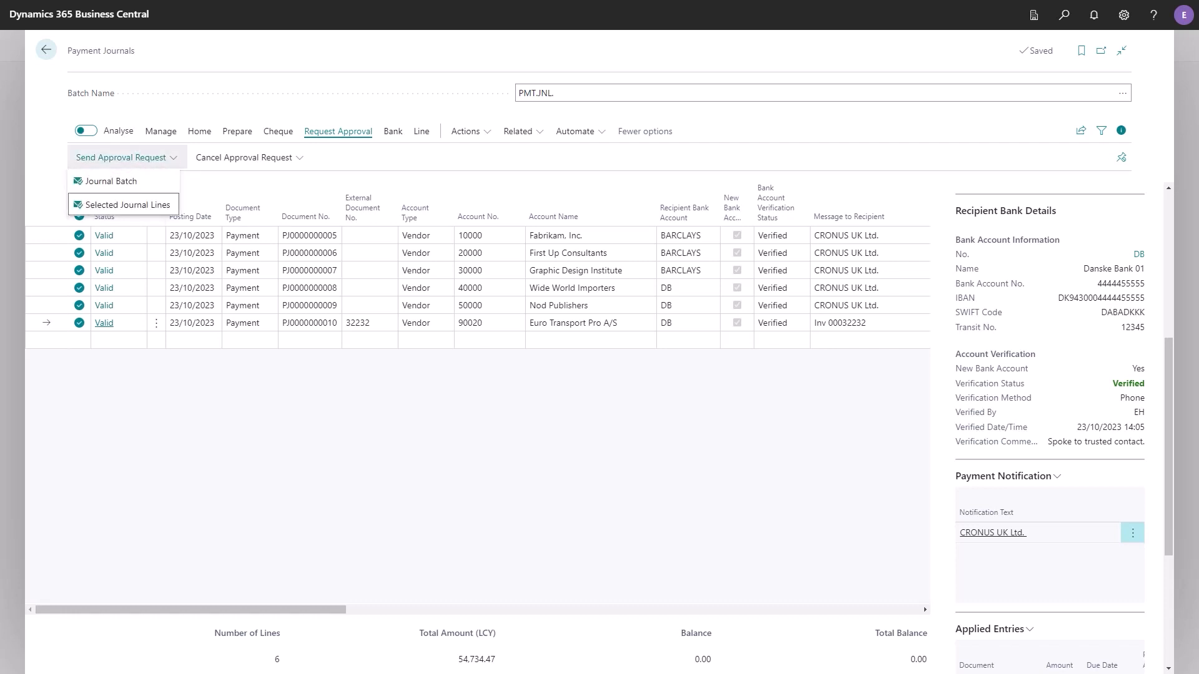
key(Return)
- Approve the journal lines for Fabrikam, Inc., First Up Consultants and Graphic Design Institute
key(shift+Down)
key(shift+Down)
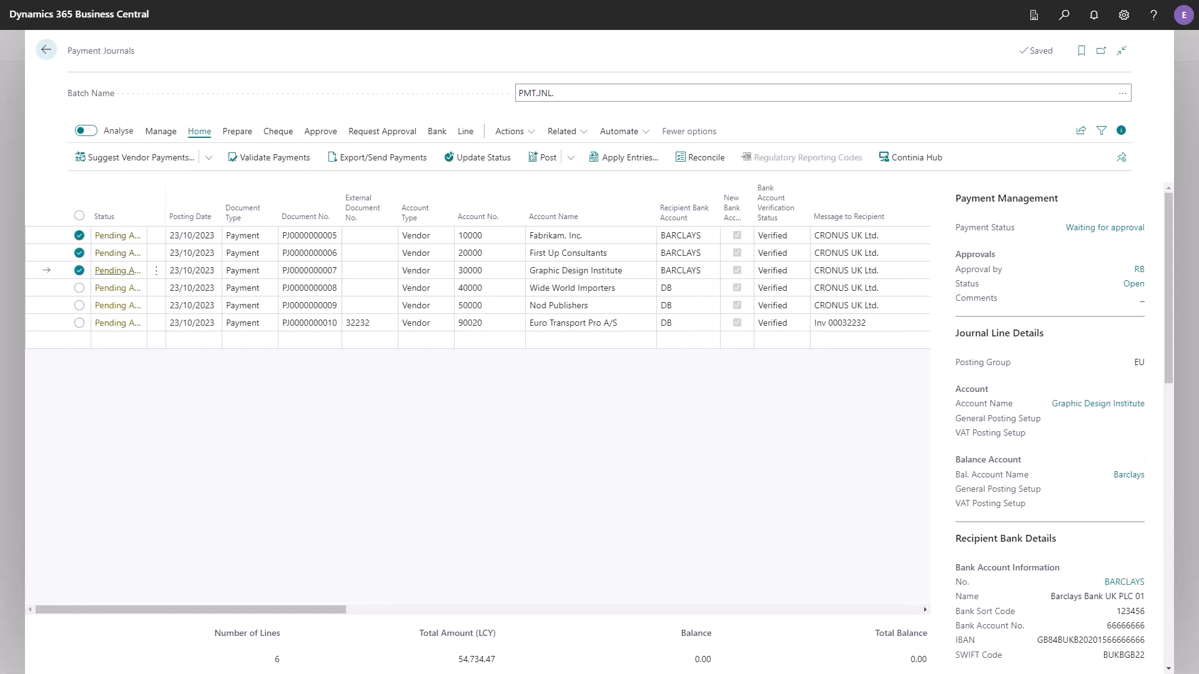
click(320, 131)
click(98, 157)
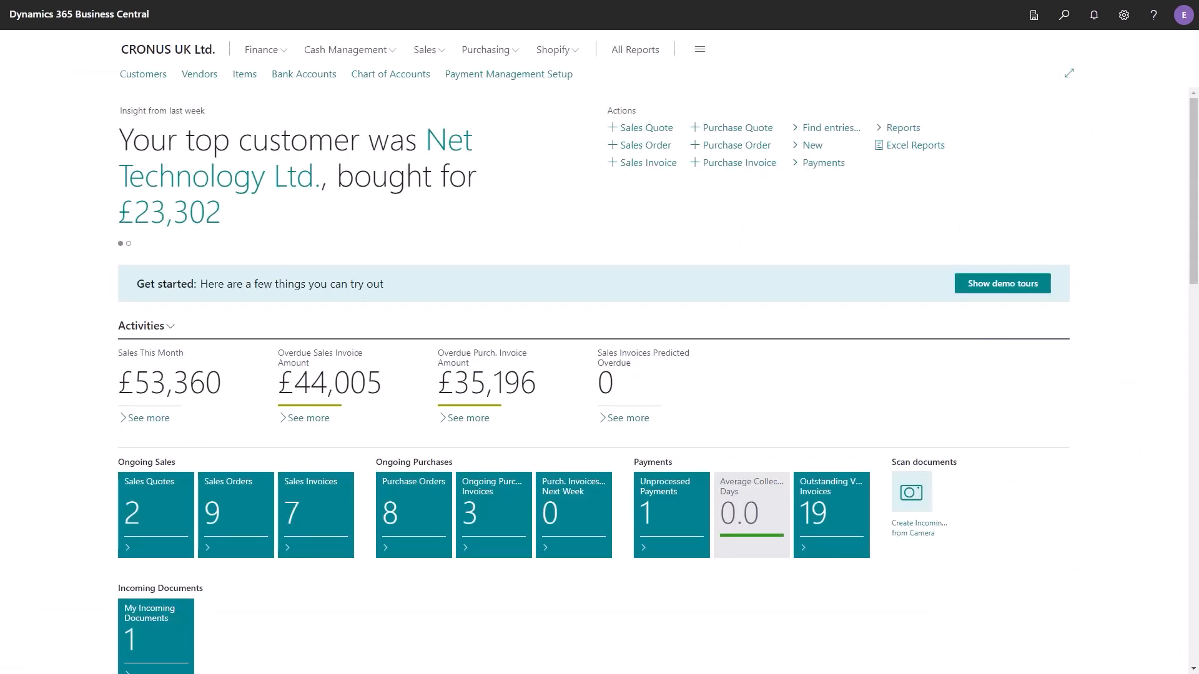
- Approve the three remaining payments in the Payment Approvals list of requests to approve, and return to the home page
drag(1194, 191, 1194, 359)
click(929, 274)
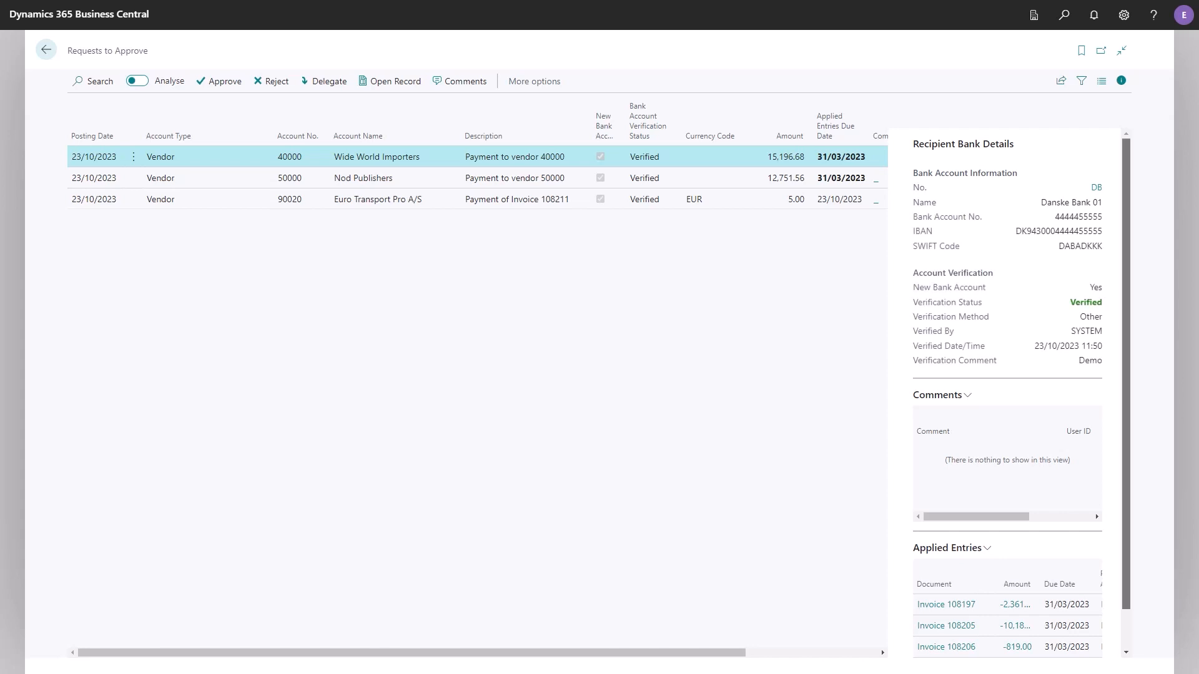
scroll(987, 624, down, 1)
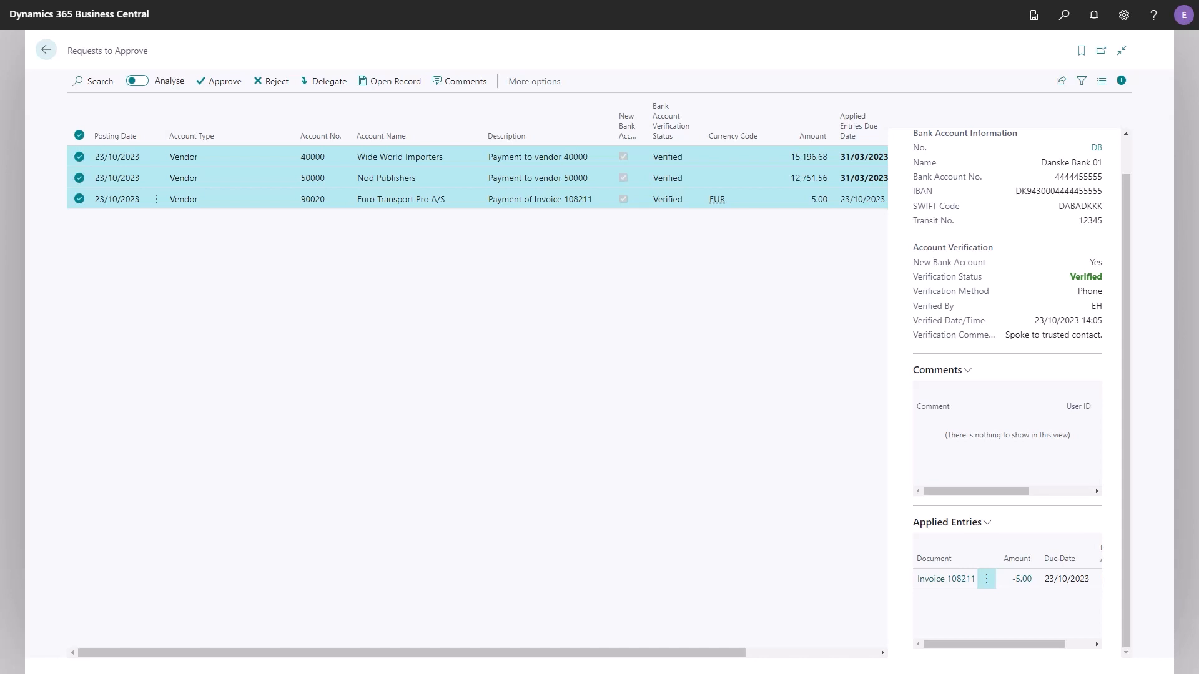
key(Escape)
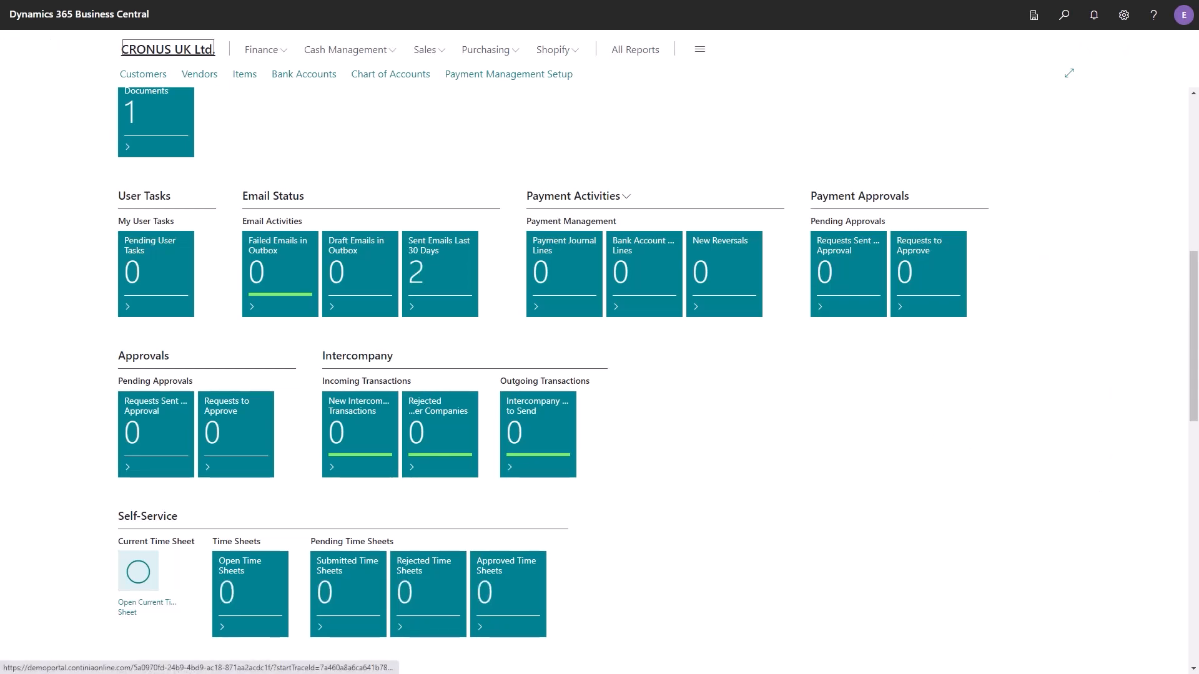
- Reopen the PMT.JNL. payment journal and check the approval status of its lines
click(347, 50)
click(438, 91)
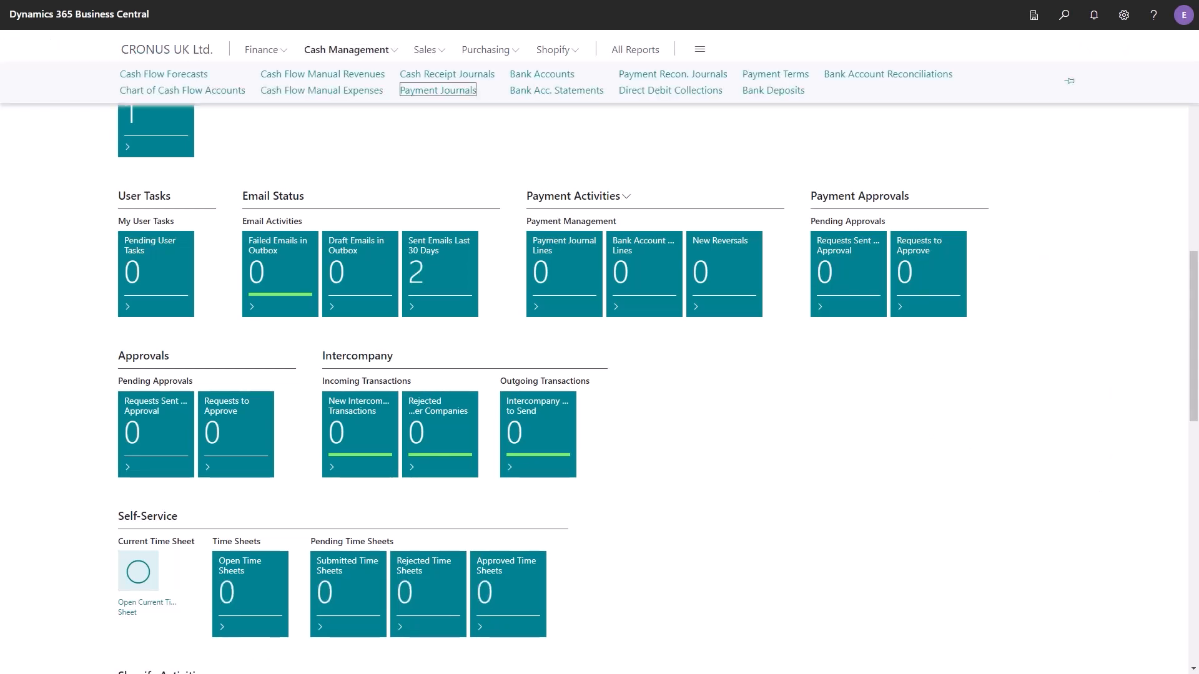
key(Down)
key(Down)
key(Down)
key(Down)
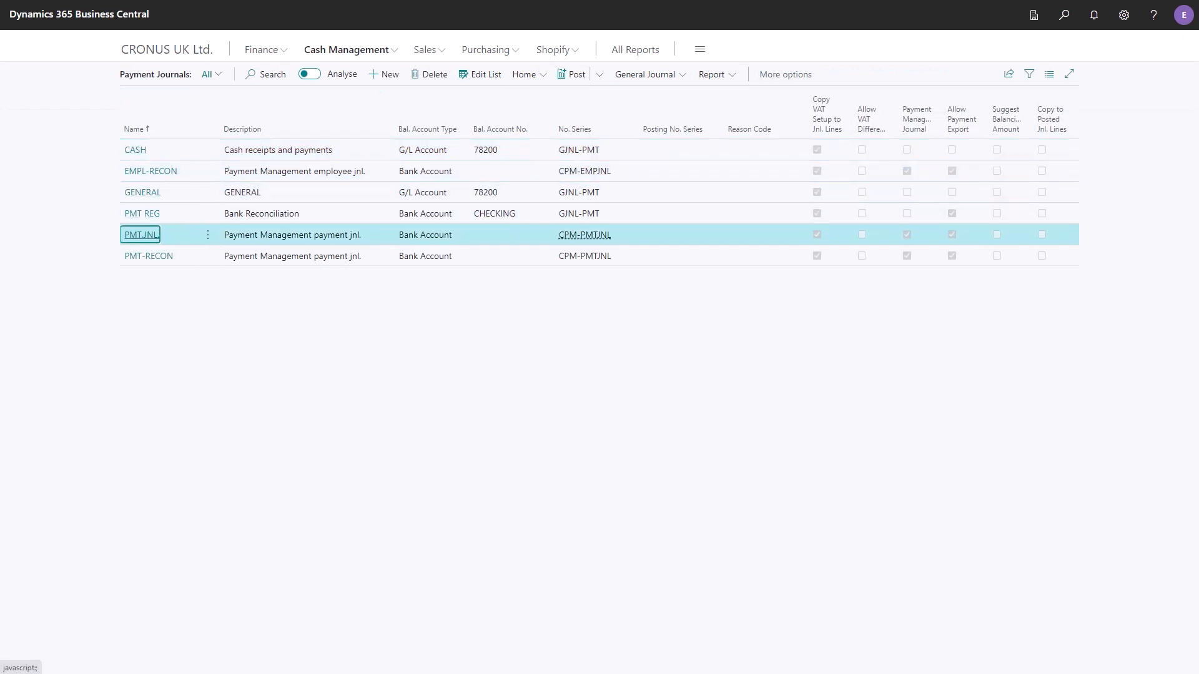
key(Return)
key(Down)
key(Down)
key(Down)
key(Down)
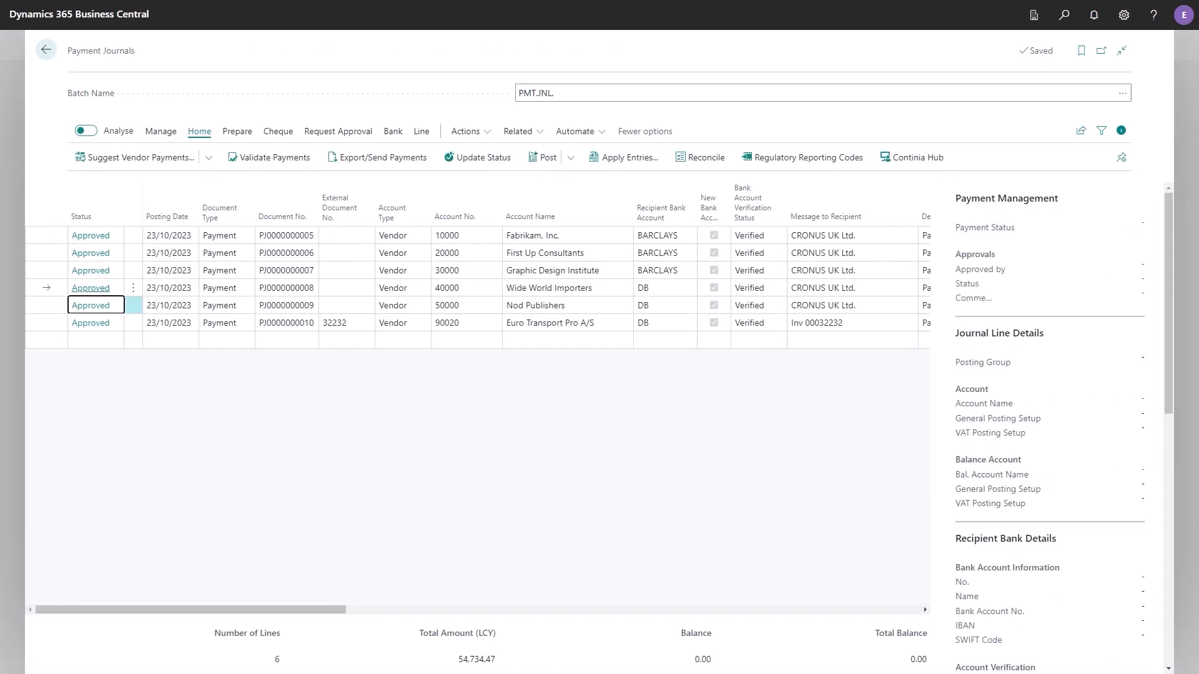
key(Down)
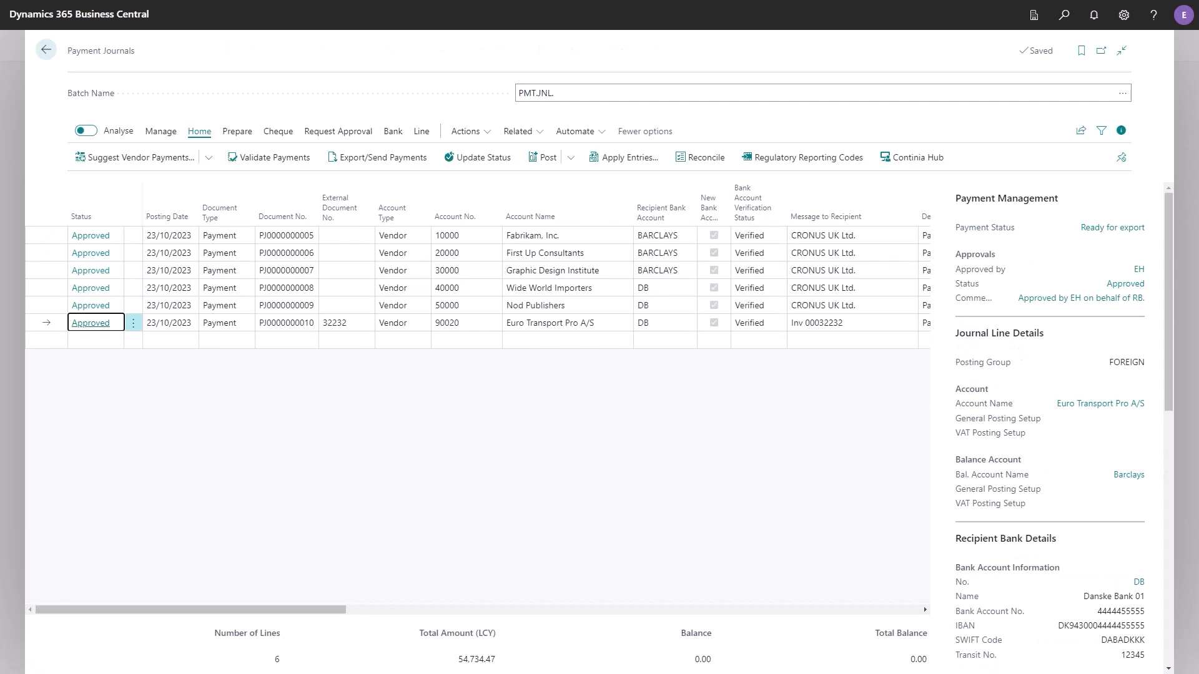